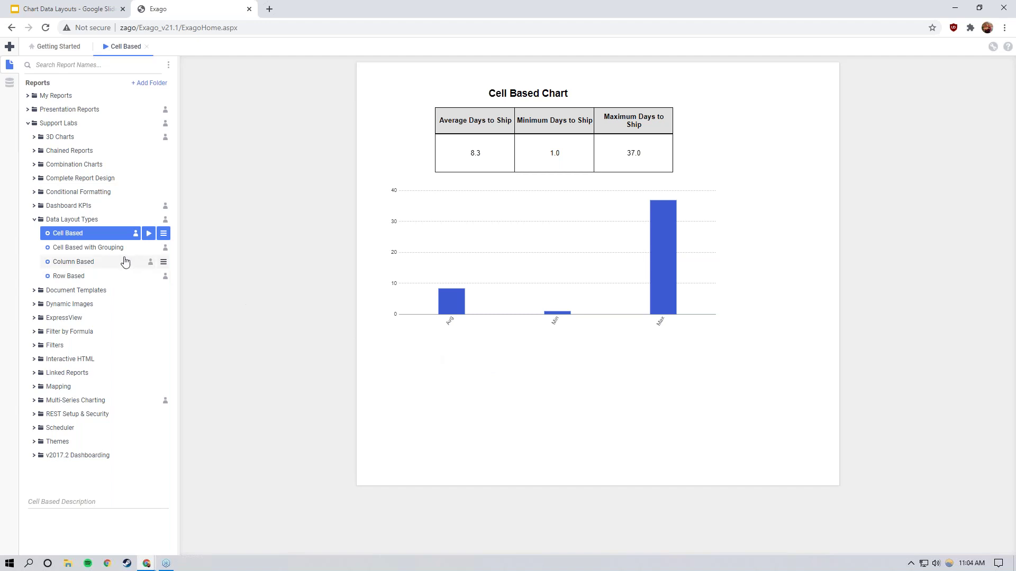
# - Open the Cell Based report from Data Layout Types for editing and look over its heading, label and title cells
pyautogui.doubleClick(100, 239)
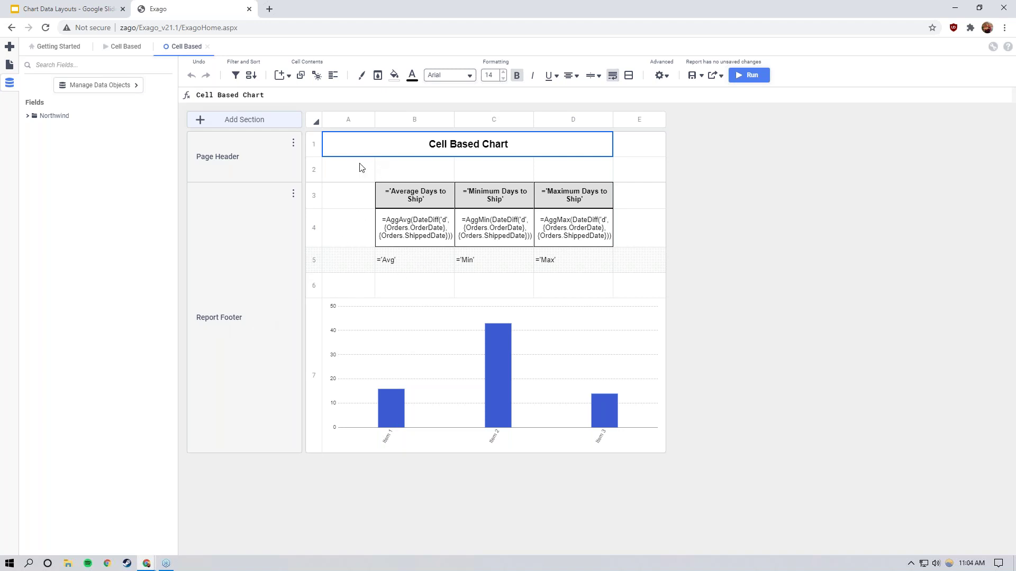
pyautogui.click(415, 202)
pyautogui.click(418, 270)
pyautogui.click(466, 152)
# - Open the report footer chart's data setup and check which data layout type it uses, leaving it as is
pyautogui.doubleClick(473, 378)
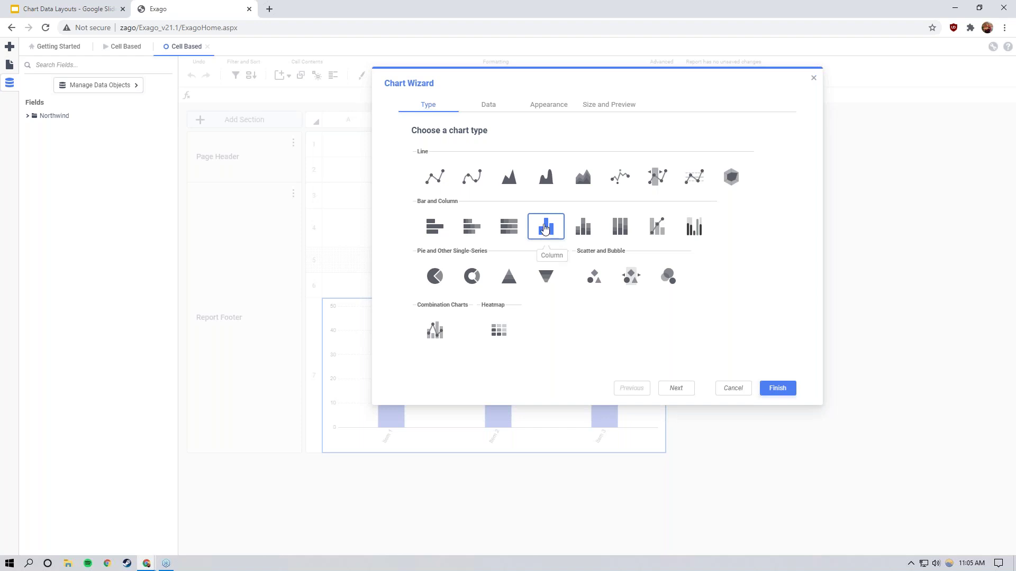
pyautogui.click(489, 109)
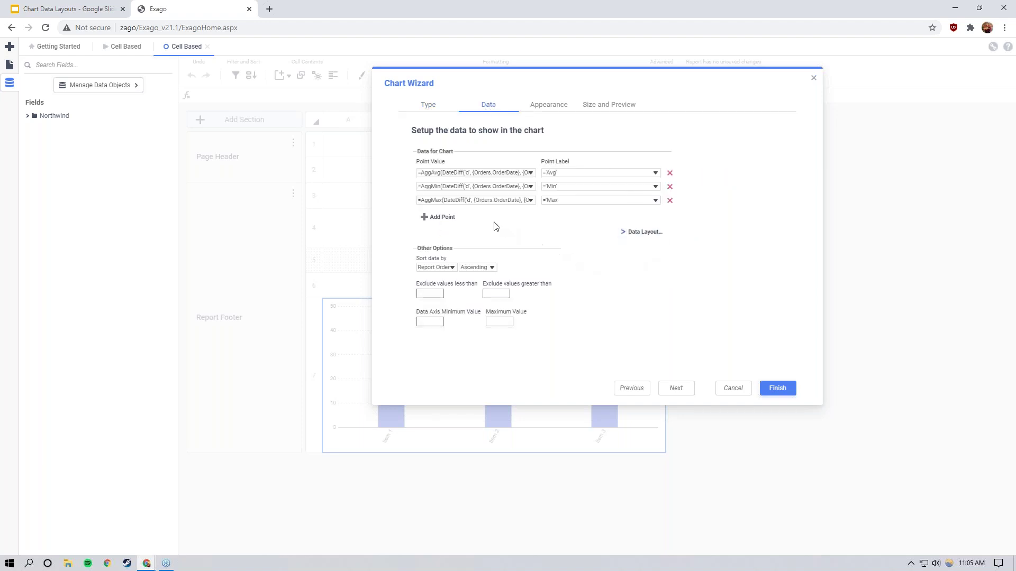
pyautogui.click(632, 232)
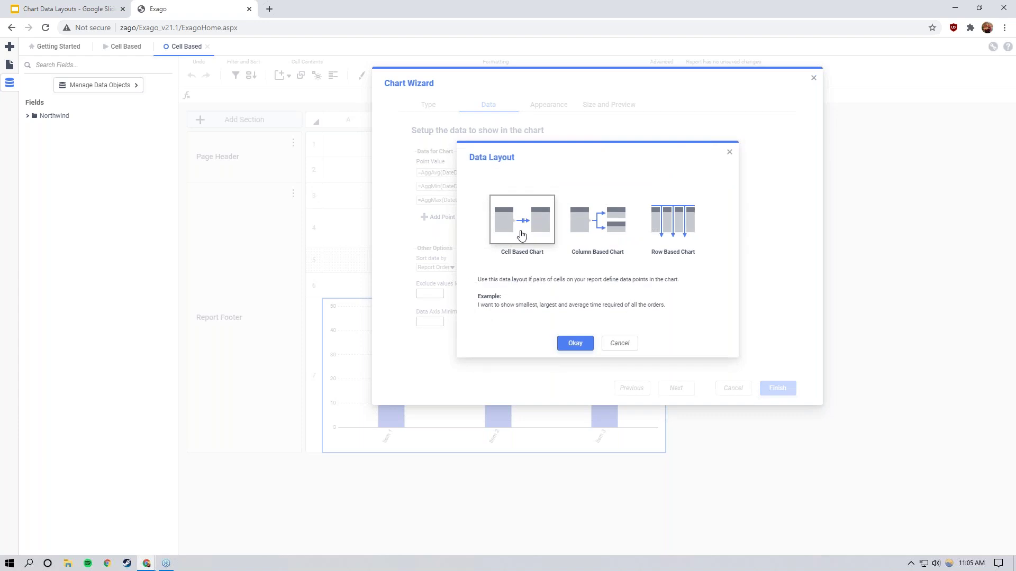
pyautogui.click(620, 345)
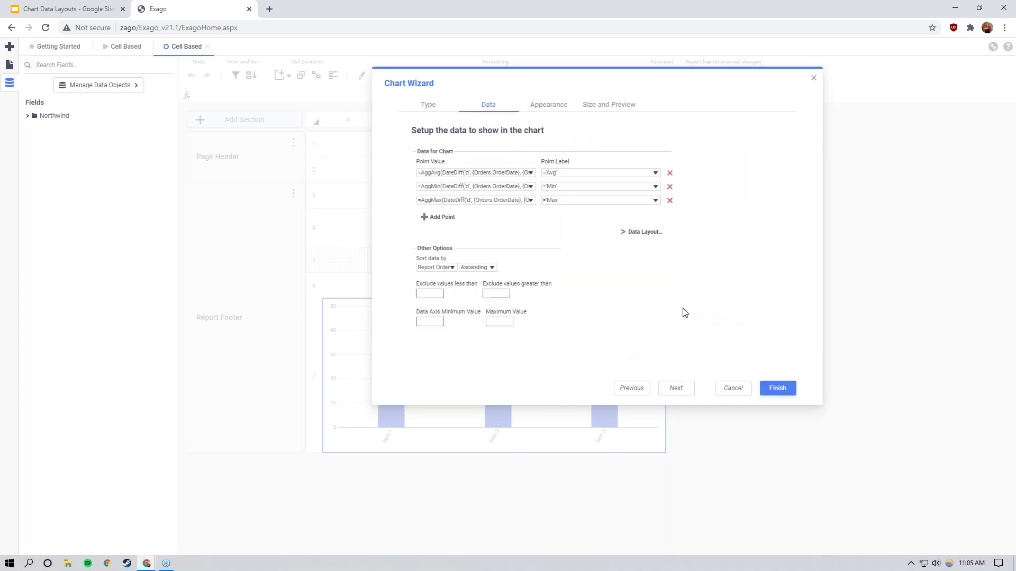
# - Review the cells offered for the three point values and the first point label, then close the Chart Wizard without applying anything
pyautogui.click(530, 173)
pyautogui.click(530, 174)
pyautogui.click(528, 187)
pyautogui.click(525, 188)
pyautogui.click(526, 201)
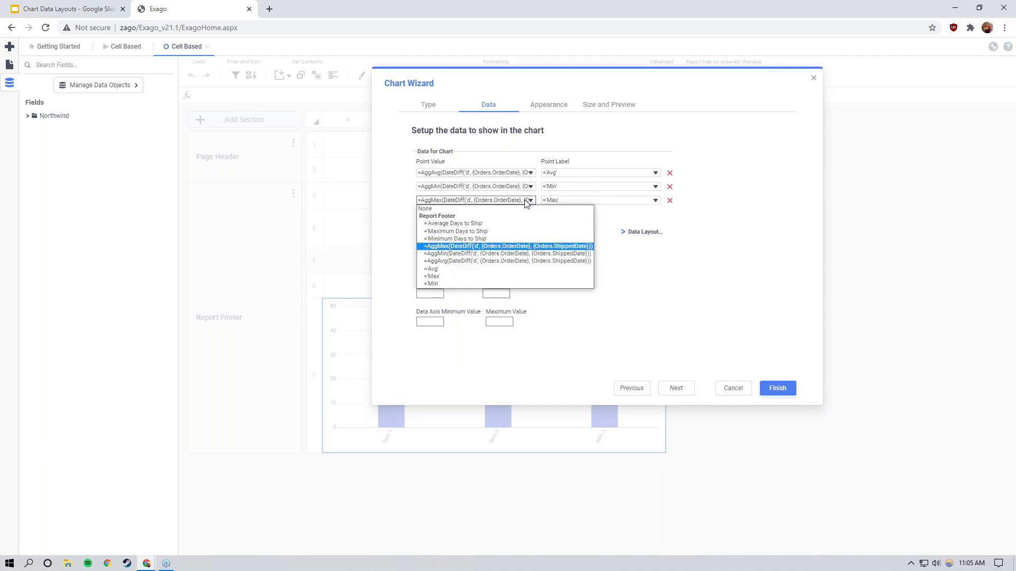
pyautogui.click(526, 202)
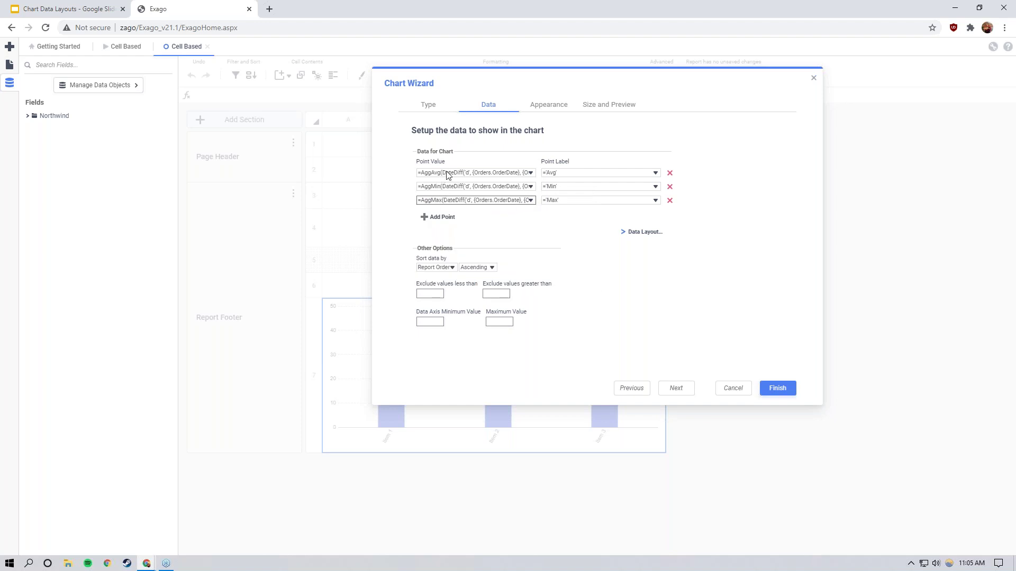
pyautogui.click(567, 174)
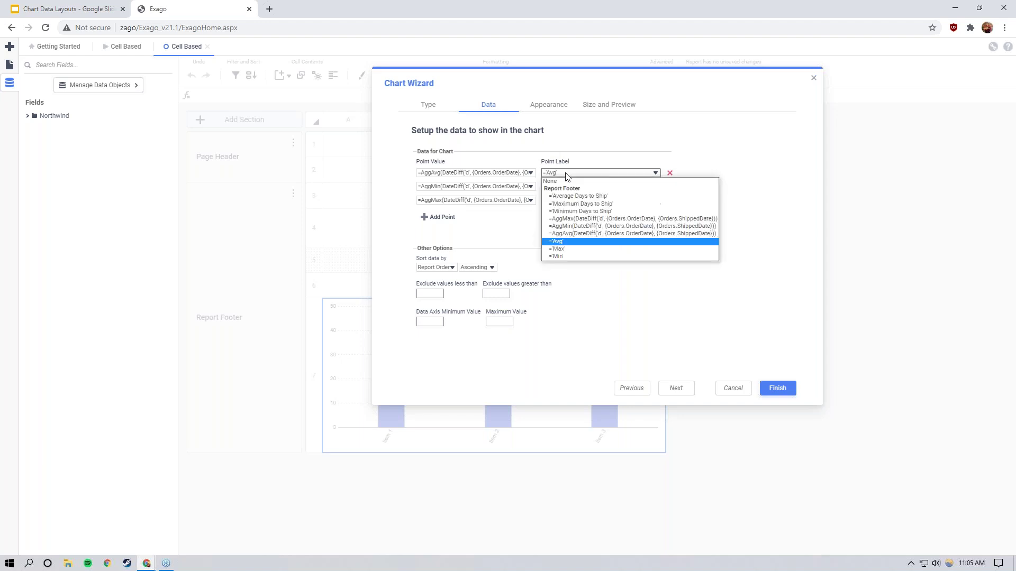
pyautogui.click(570, 242)
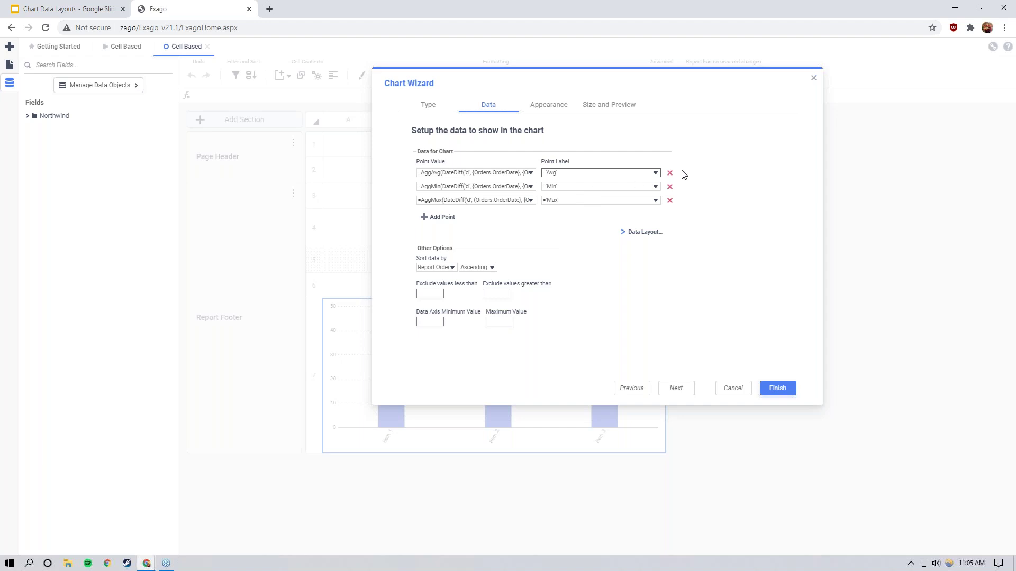
pyautogui.click(813, 78)
# - Inspect the Avg label cell and the row 3 headings, and compare them with the rendered Cell Based report
pyautogui.click(422, 263)
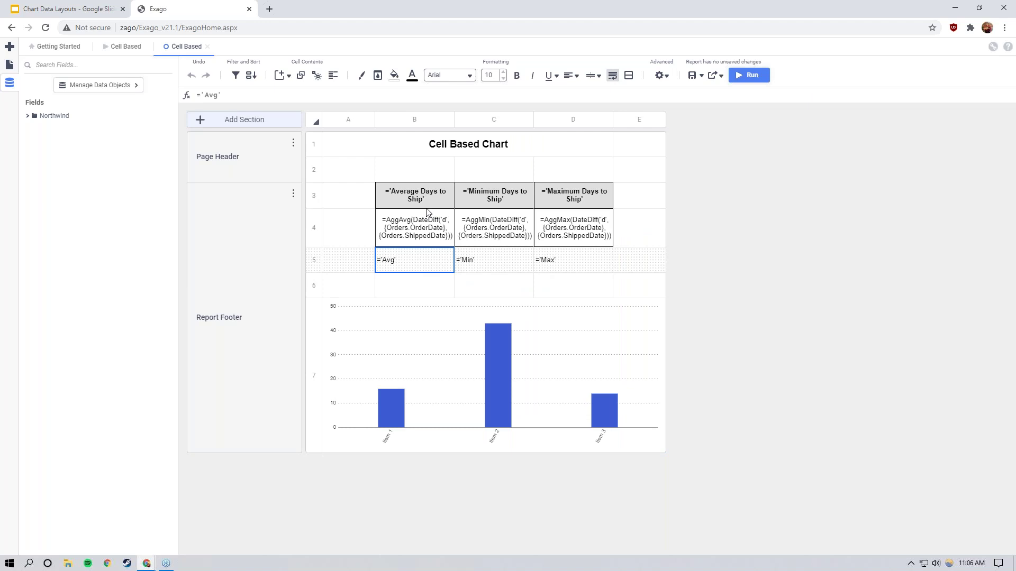
pyautogui.click(440, 205)
pyautogui.click(487, 206)
pyautogui.click(584, 204)
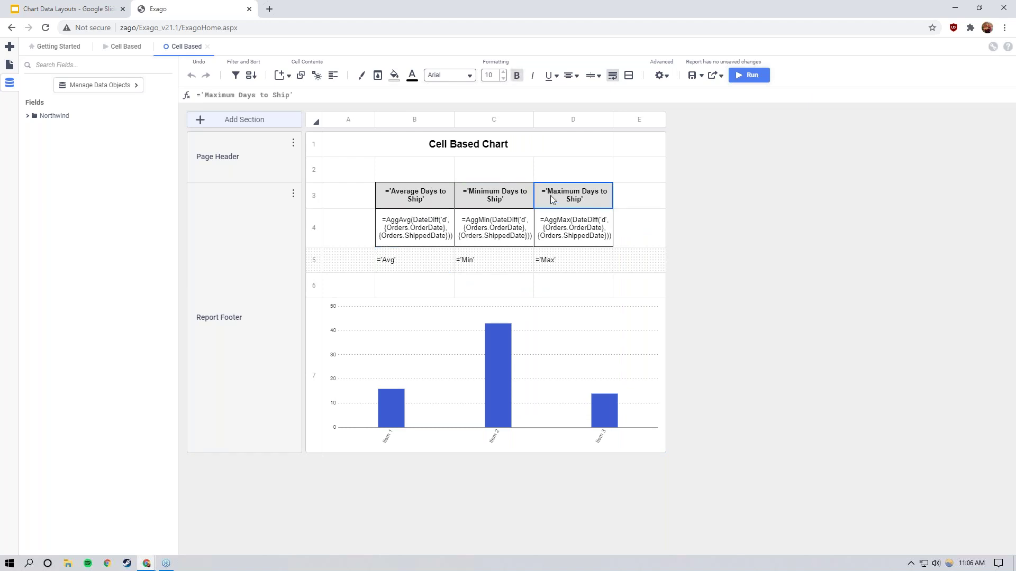
pyautogui.click(126, 46)
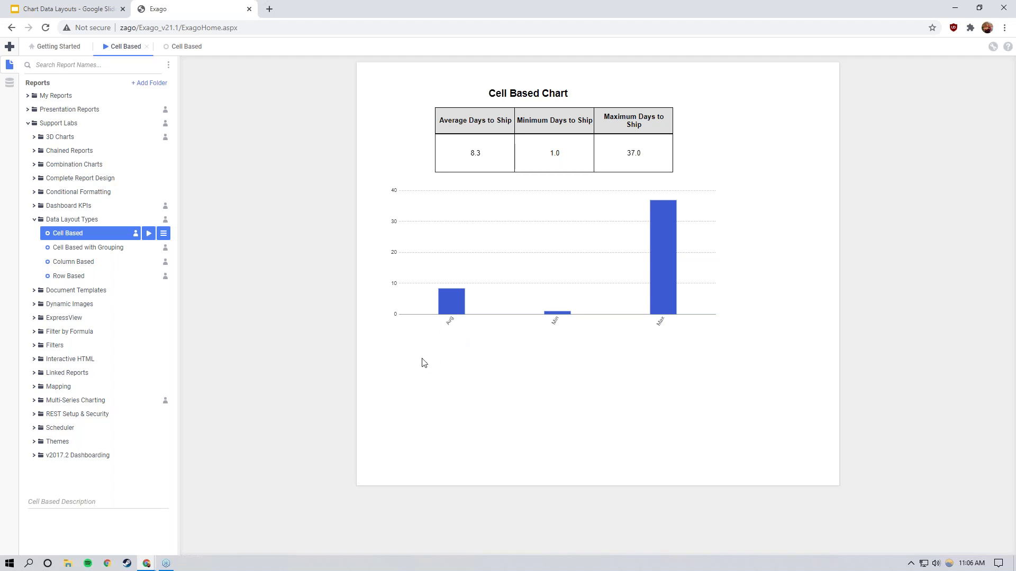
pyautogui.click(186, 50)
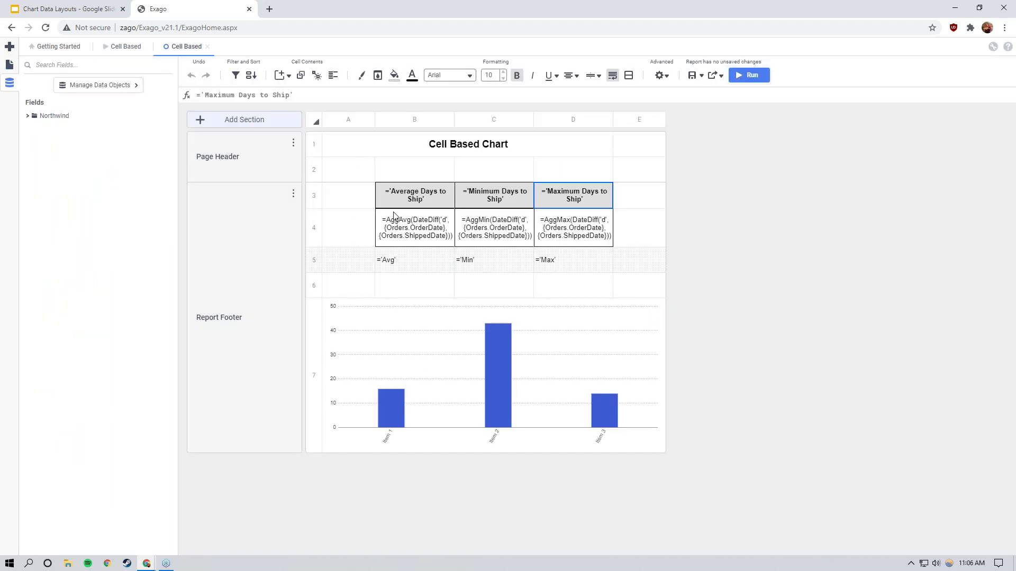
# - Check the Suppress Rows setting of row 5, which holds the short labels, and compare the design with the rendered report
pyautogui.click(415, 268)
pyautogui.click(491, 268)
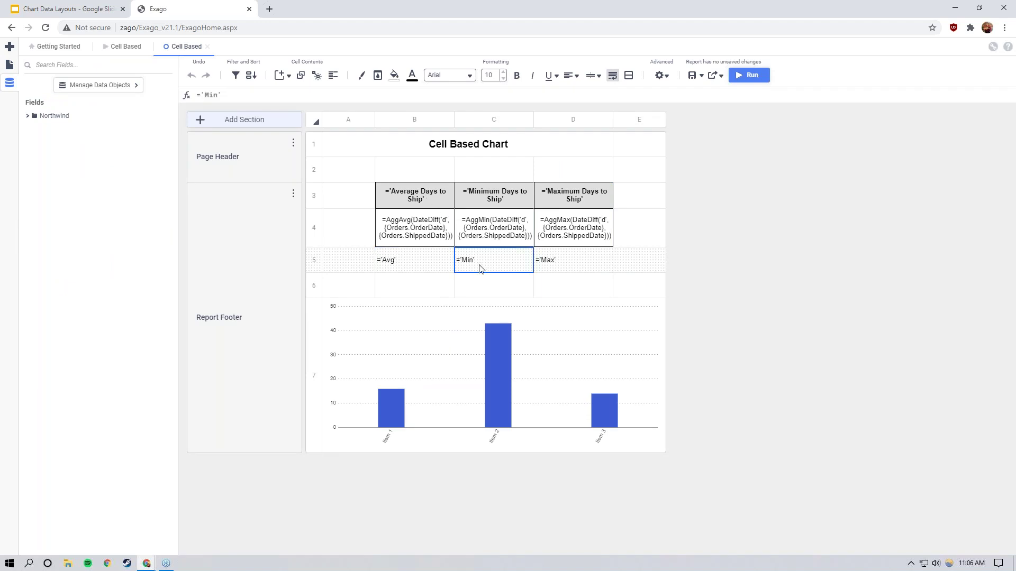
pyautogui.click(314, 259)
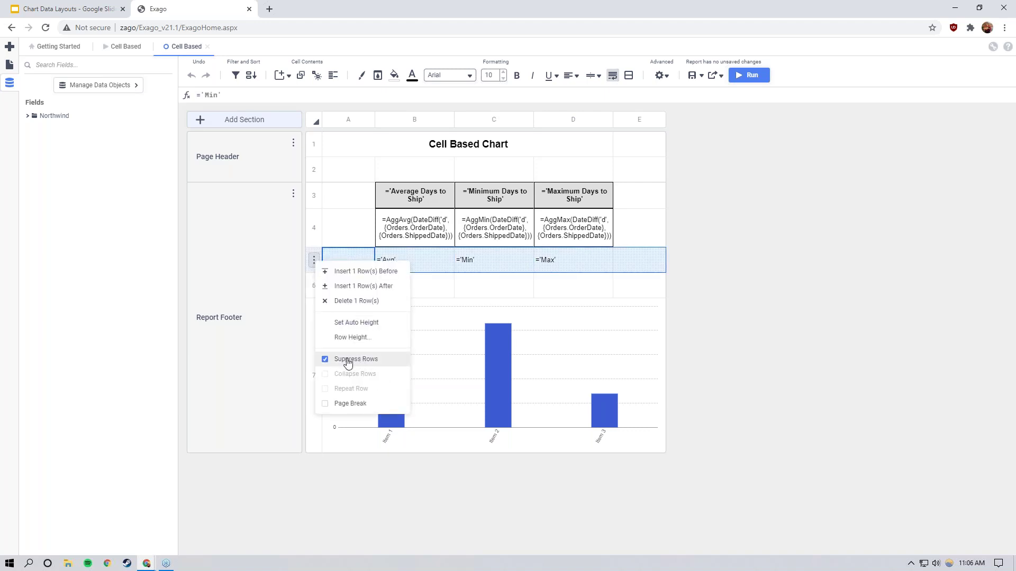
pyautogui.click(486, 273)
pyautogui.click(412, 274)
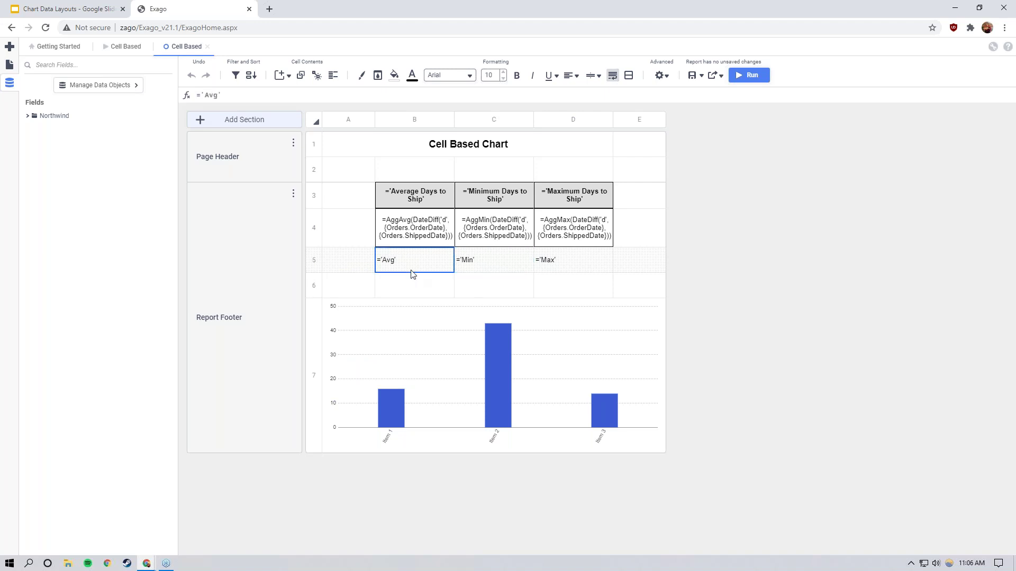
pyautogui.click(125, 47)
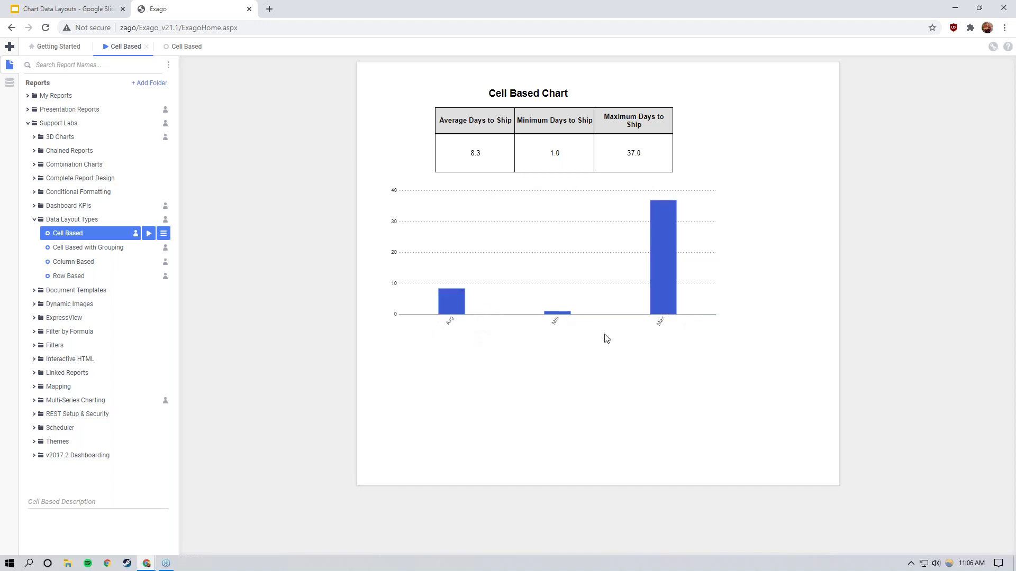
pyautogui.click(185, 46)
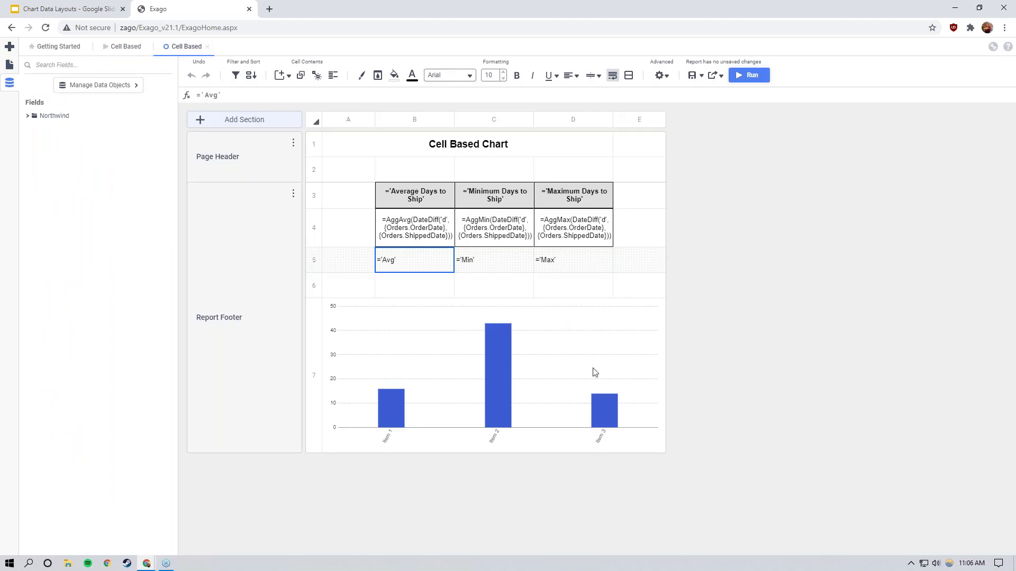
# - Reopen the chart's data setup, review the choices for the first point label, and close the wizard without changes
pyautogui.doubleClick(556, 349)
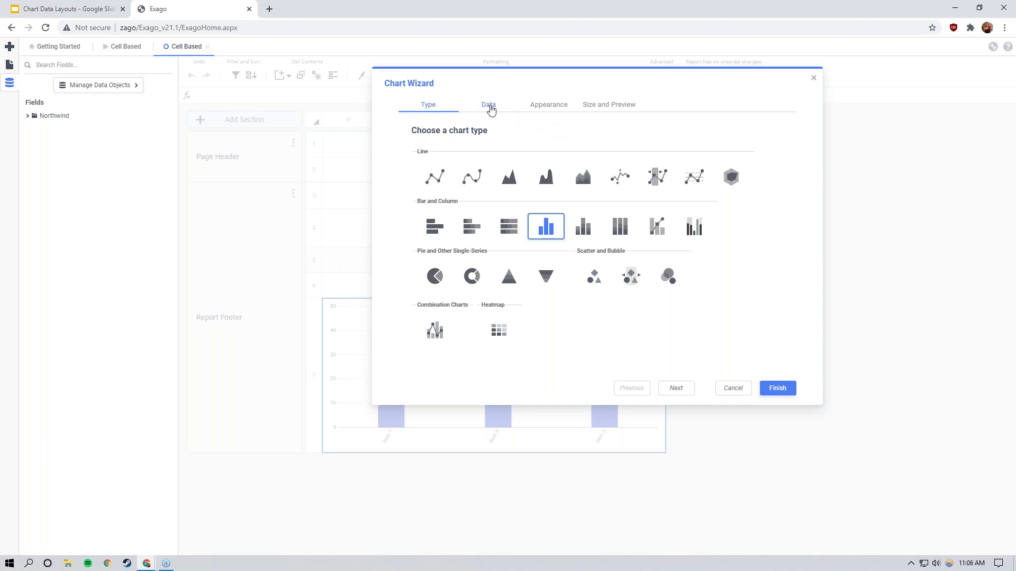
pyautogui.click(490, 109)
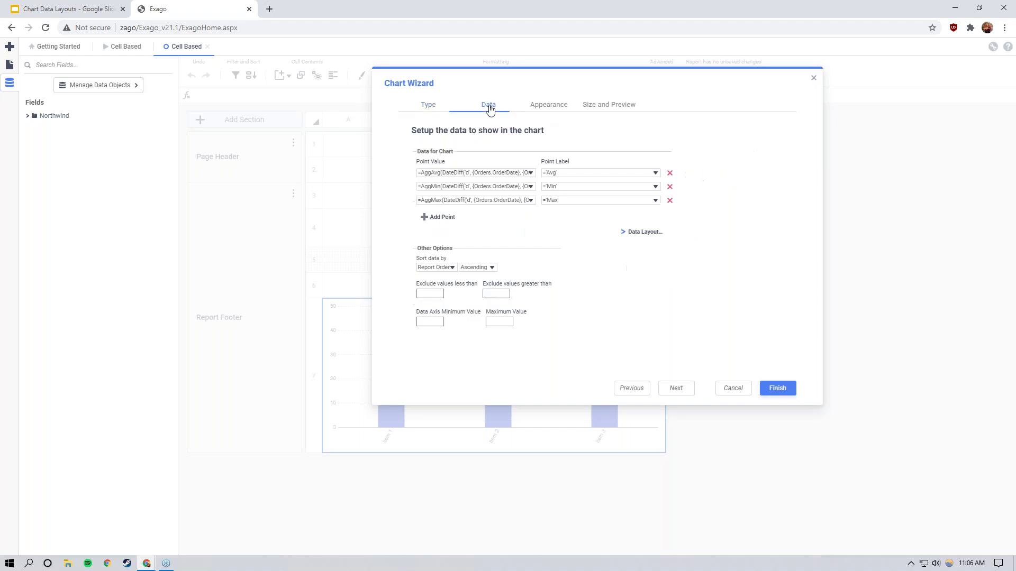
pyautogui.click(655, 174)
pyautogui.click(655, 175)
pyautogui.click(814, 79)
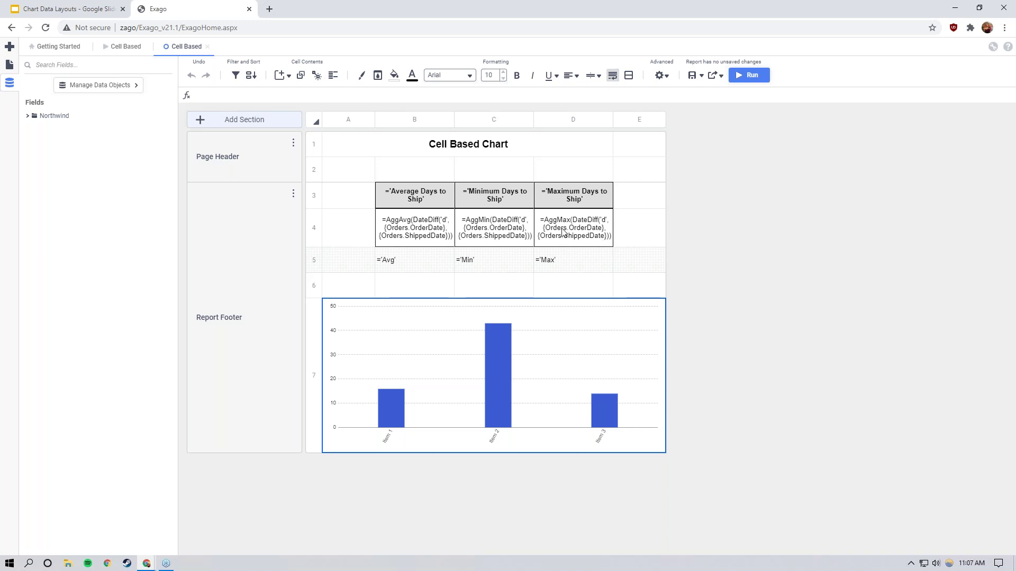
# - Inspect the AggAvg, AggMin and AggMax shipping-time formulas in row 4 of the Cell Based report
pyautogui.click(435, 228)
pyautogui.click(487, 230)
pyautogui.click(573, 233)
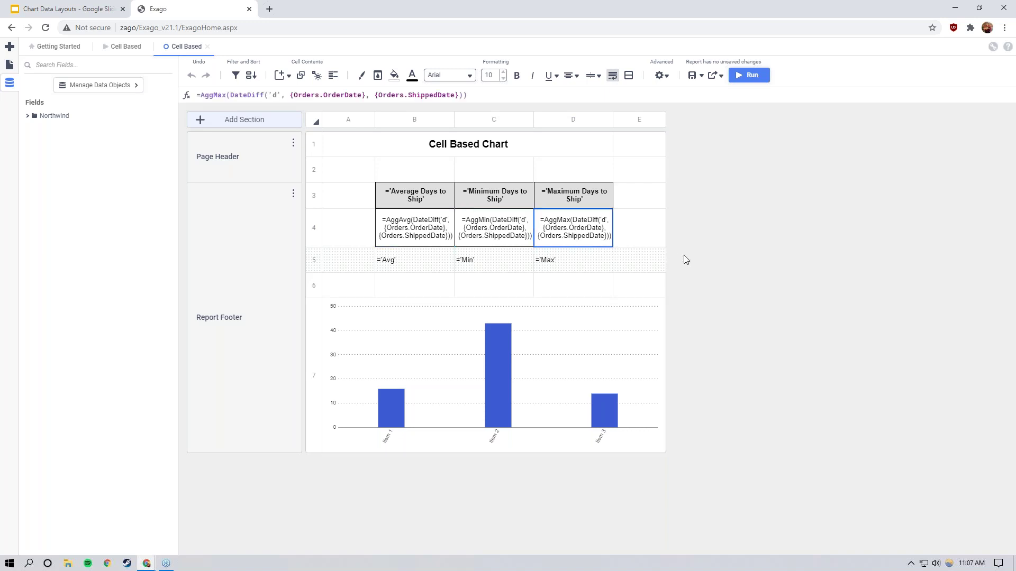
pyautogui.click(430, 233)
pyautogui.click(492, 233)
pyautogui.click(571, 230)
# - Open the Cell Based with Grouping report from Data Layout Types for editing and select its chart
pyautogui.click(9, 64)
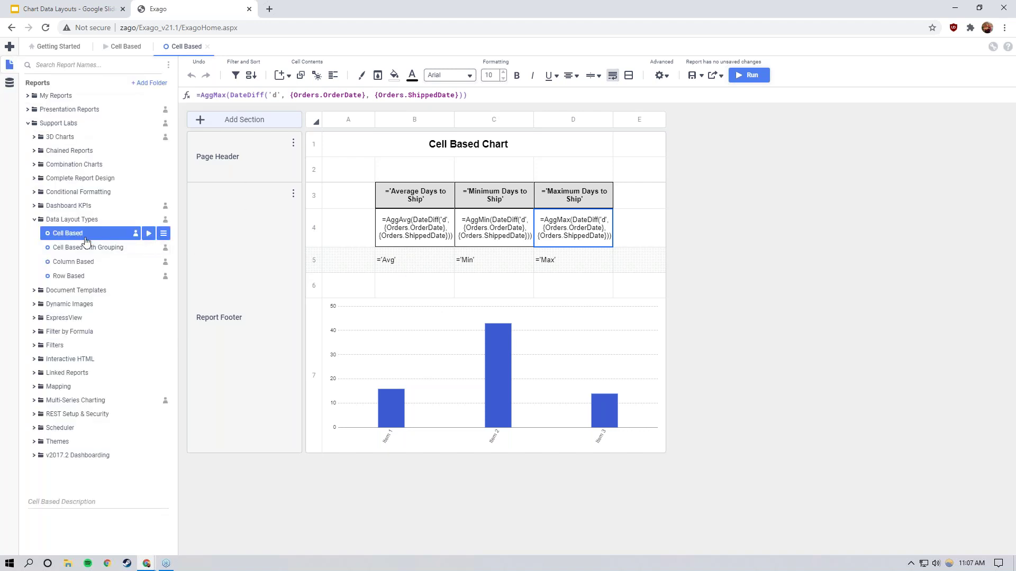
pyautogui.click(93, 254)
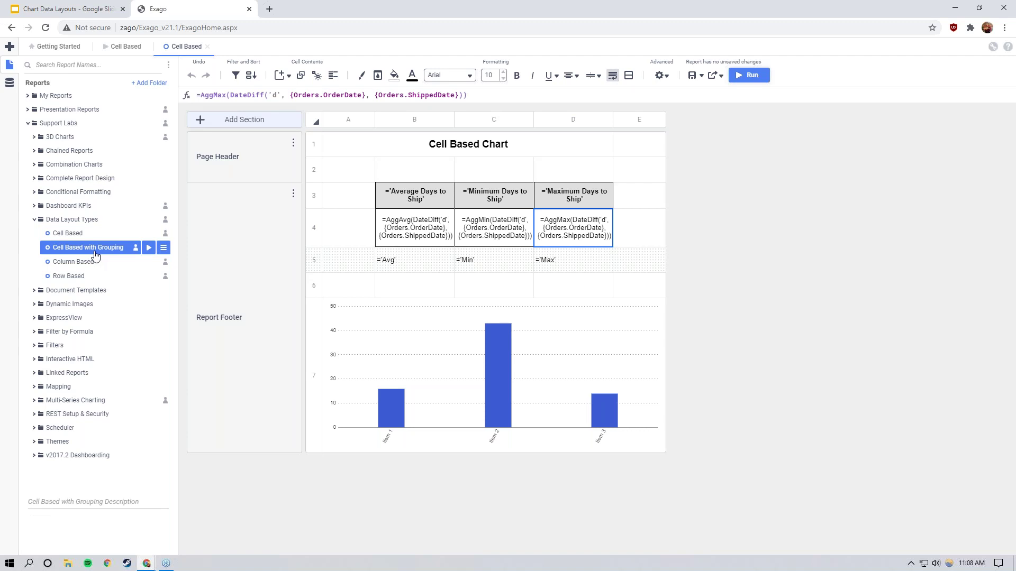
pyautogui.doubleClick(95, 254)
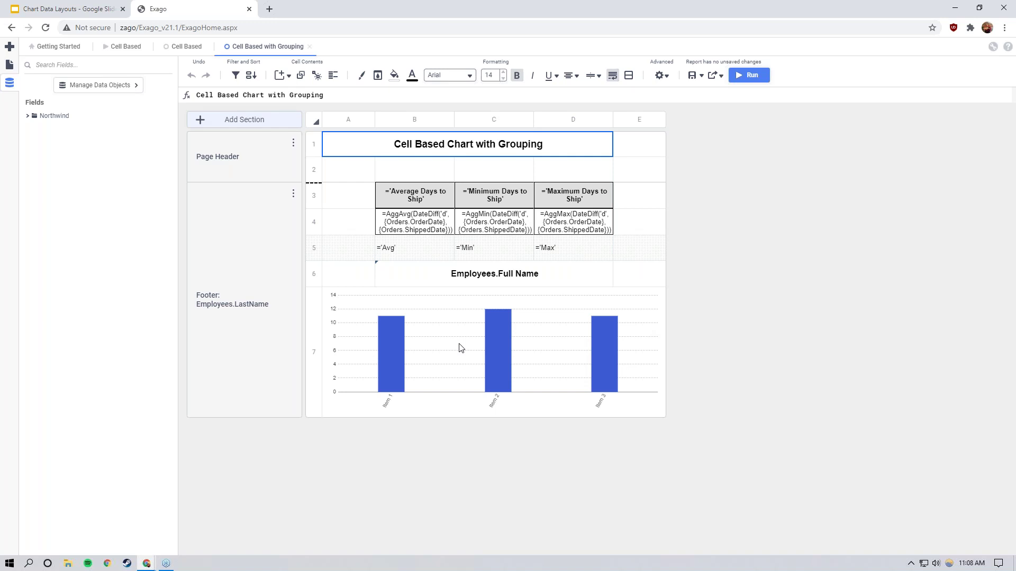
pyautogui.click(462, 314)
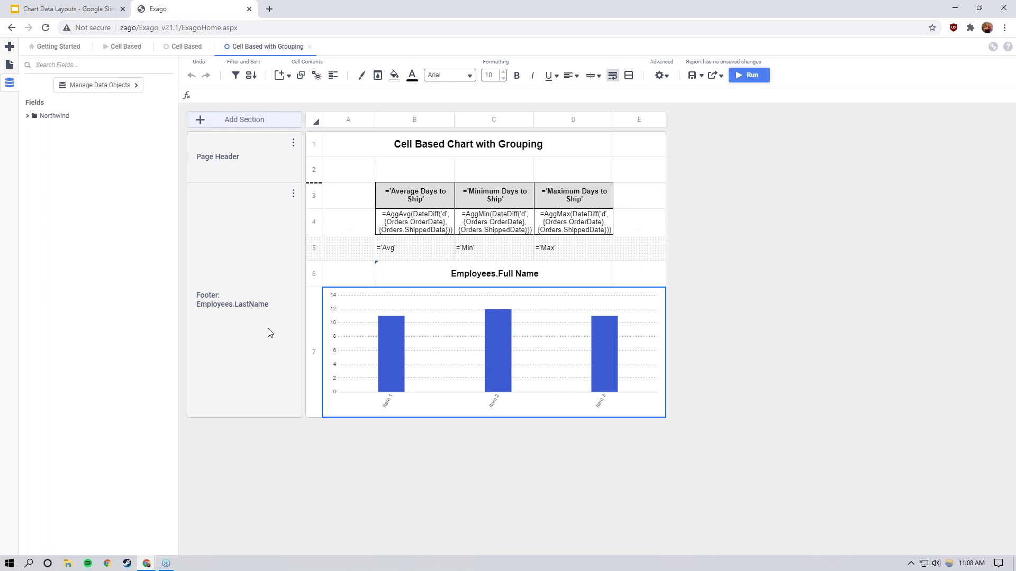
# - Inspect the average, minimum and maximum formulas in row 4 of the Employees.LastName group footer
pyautogui.click(440, 226)
pyautogui.click(508, 222)
pyautogui.click(579, 221)
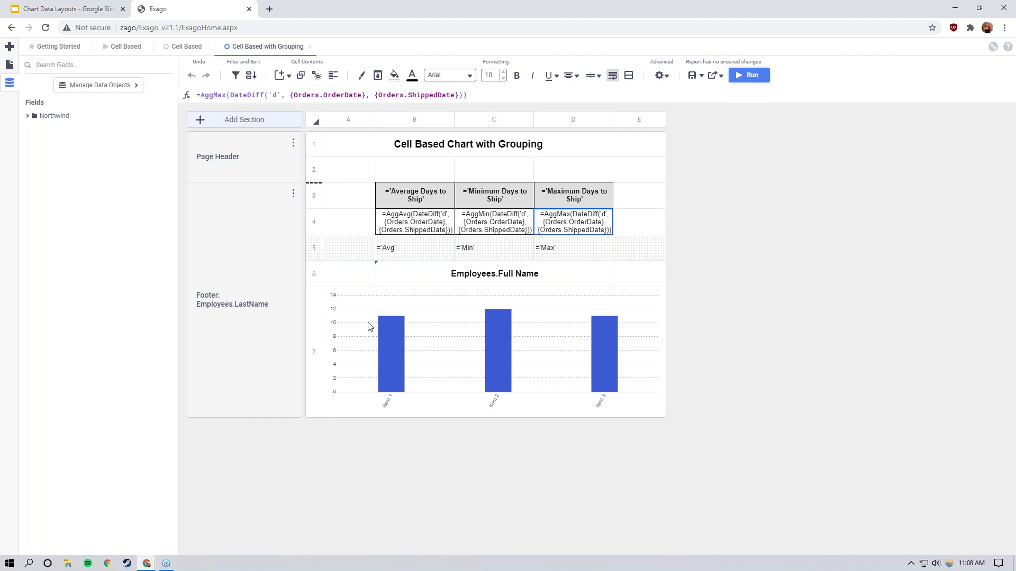
# - Review the grouped chart's data points and Cell Based data layout, then finish the Chart Wizard with its settings as they are
pyautogui.doubleClick(529, 342)
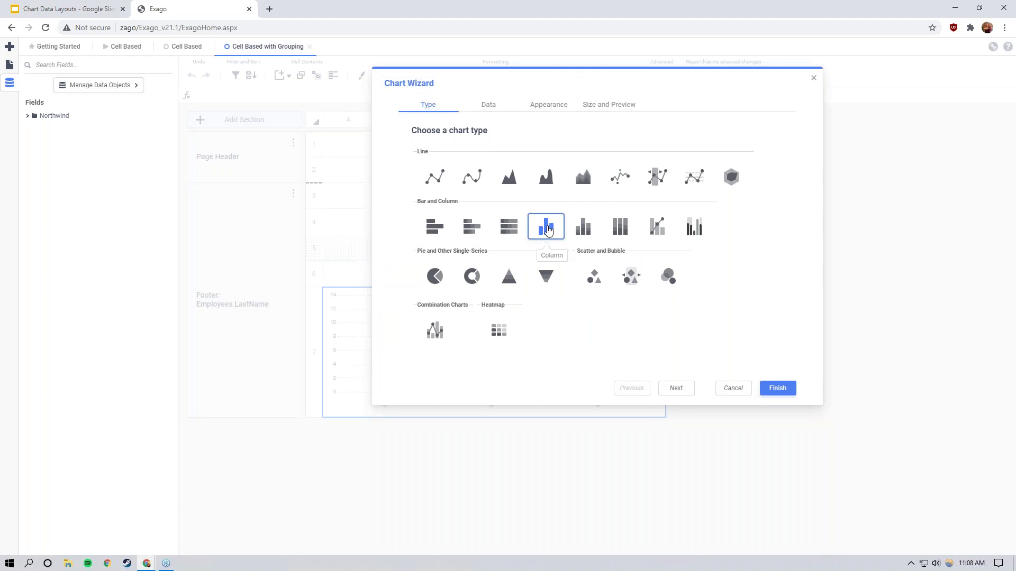
pyautogui.click(487, 107)
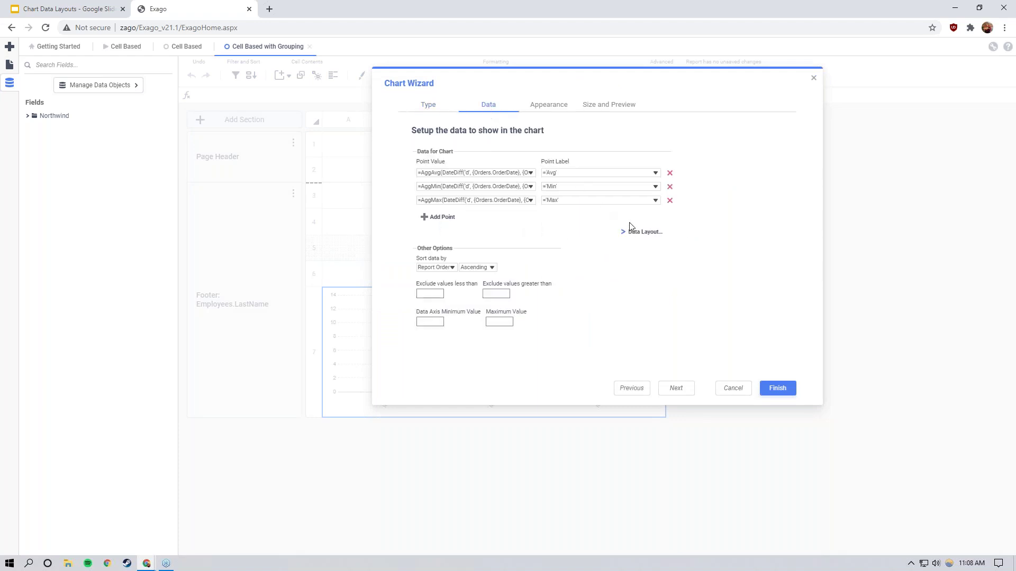
pyautogui.click(641, 232)
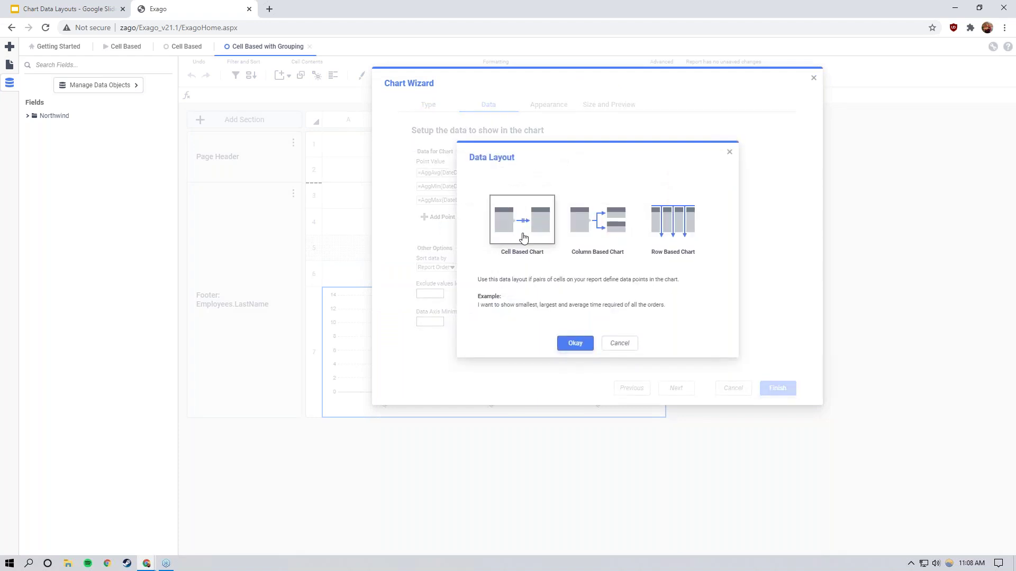
pyautogui.click(628, 347)
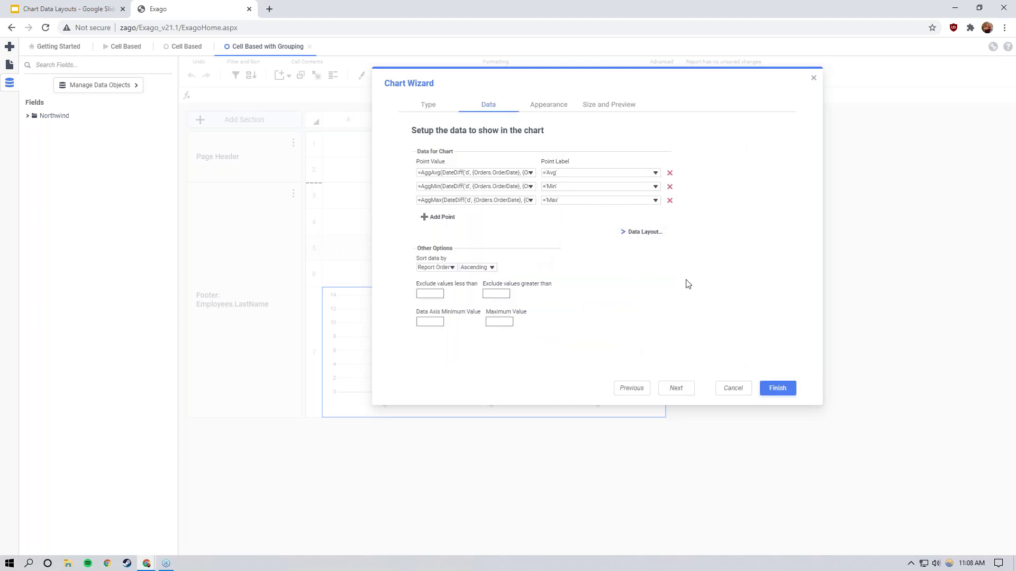
pyautogui.click(777, 388)
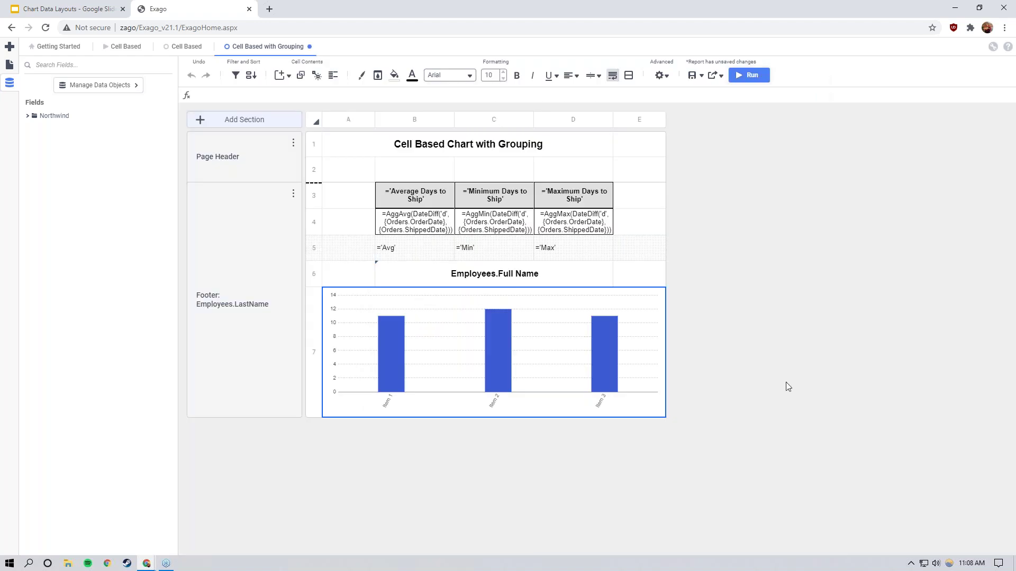
# - Run the Cell Based with Grouping report and examine the employee name heading above the chart on the first page
pyautogui.click(755, 77)
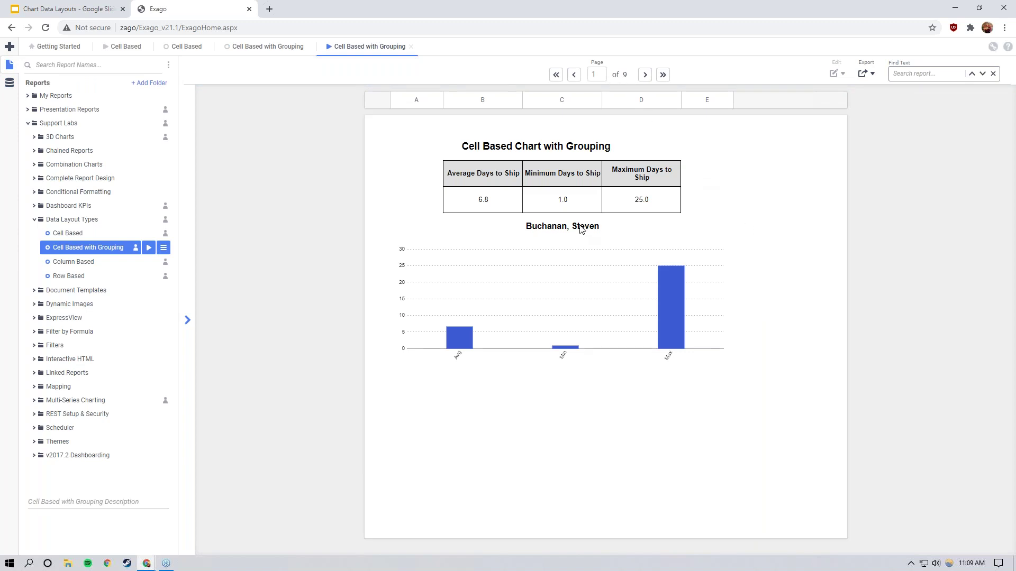
pyautogui.moveTo(601, 229); pyautogui.dragTo(524, 227)
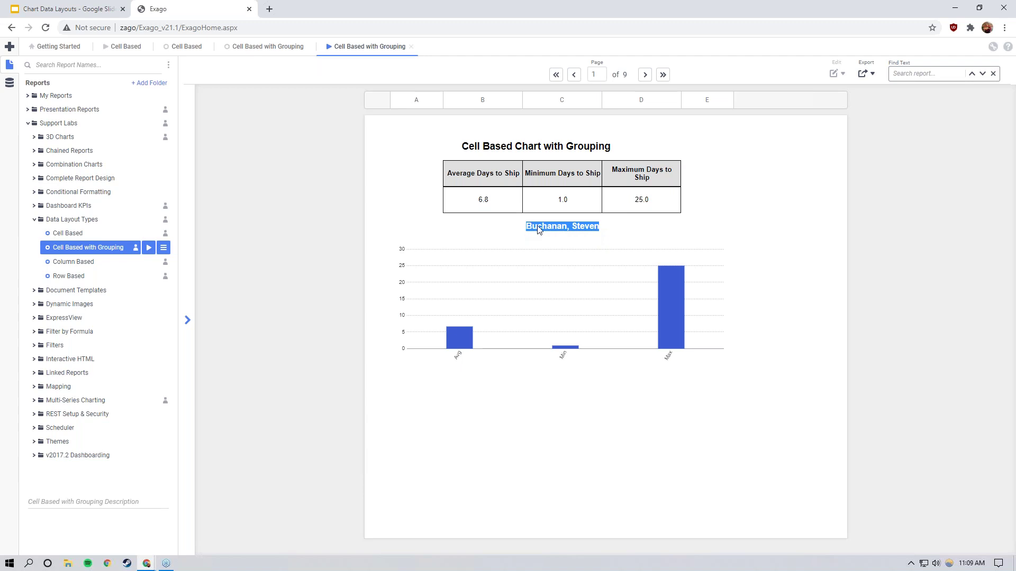
pyautogui.click(584, 223)
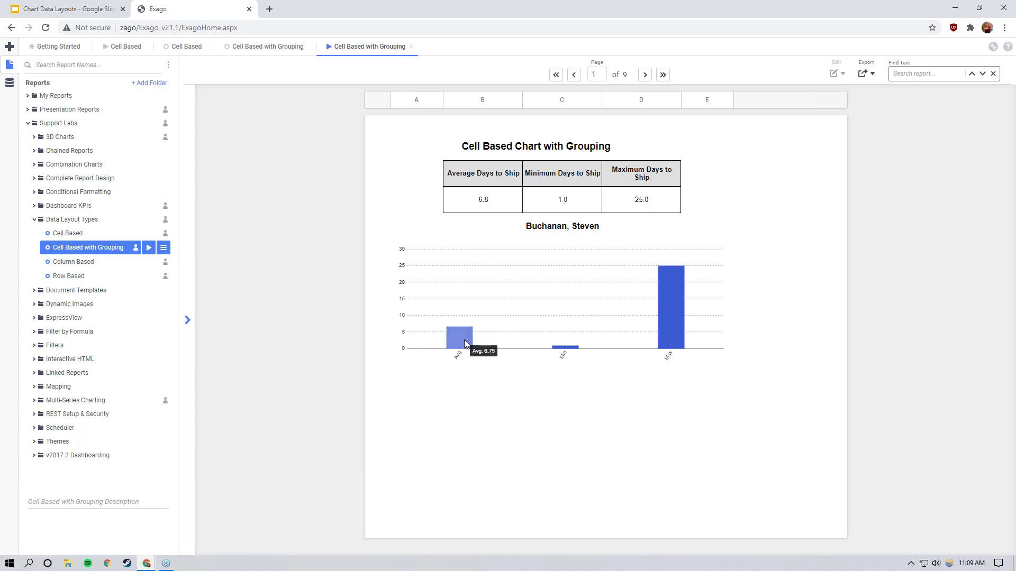
# - Page through the Cell Based with Grouping report output up to page 5, comparing it with the report design along the way
pyautogui.moveTo(467, 342)
pyautogui.click(645, 75)
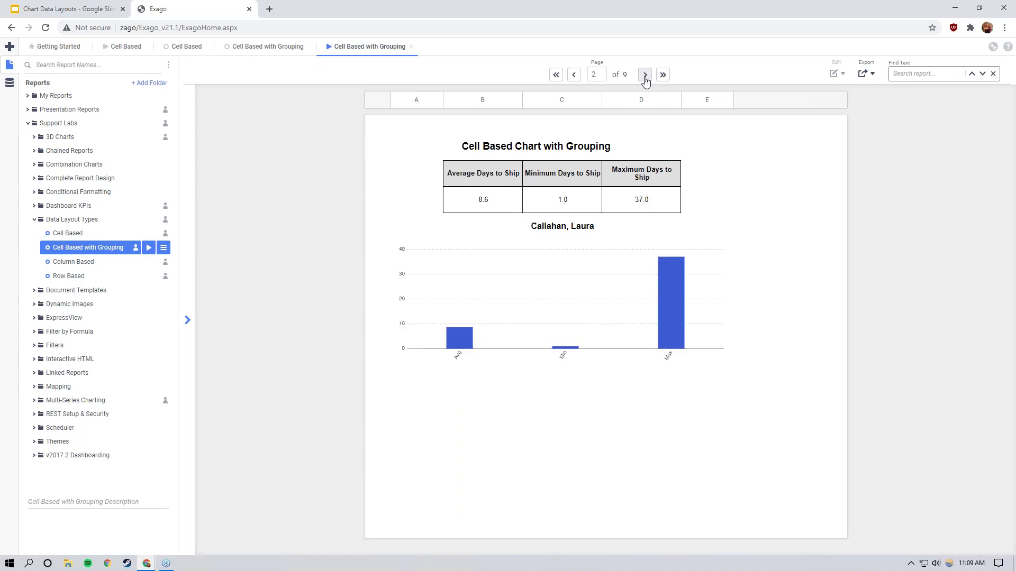
pyautogui.click(644, 75)
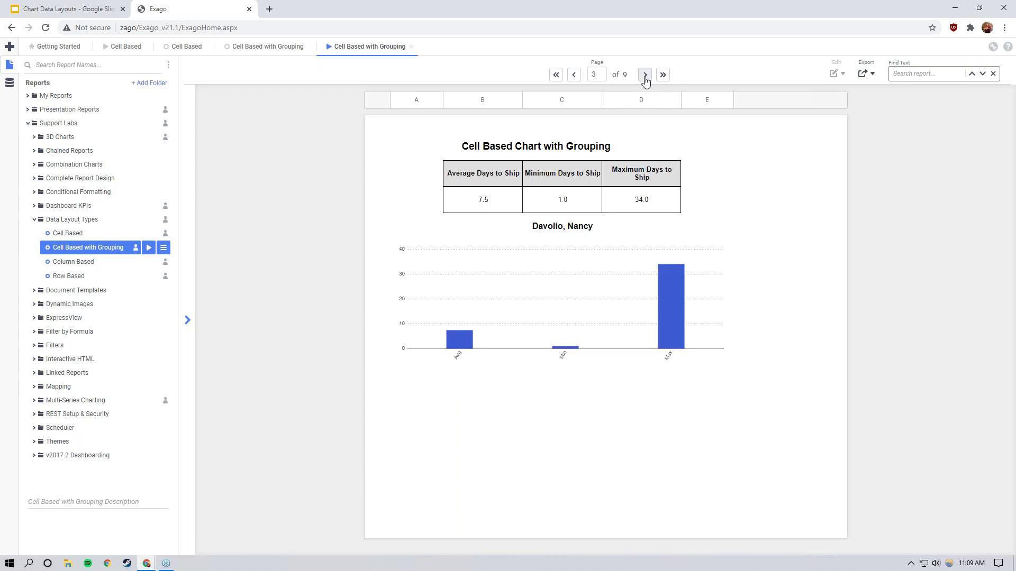
pyautogui.click(645, 75)
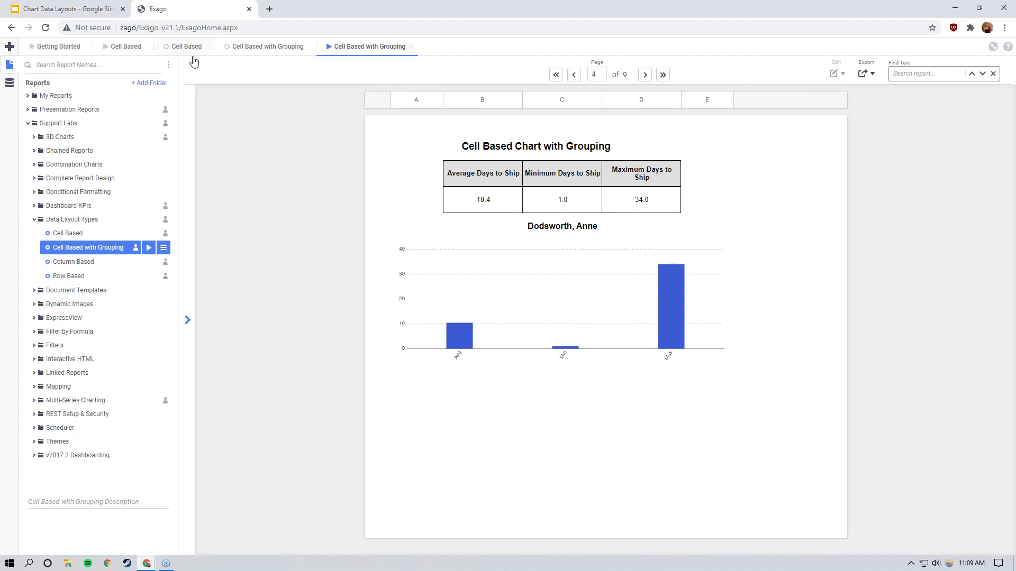
pyautogui.click(259, 48)
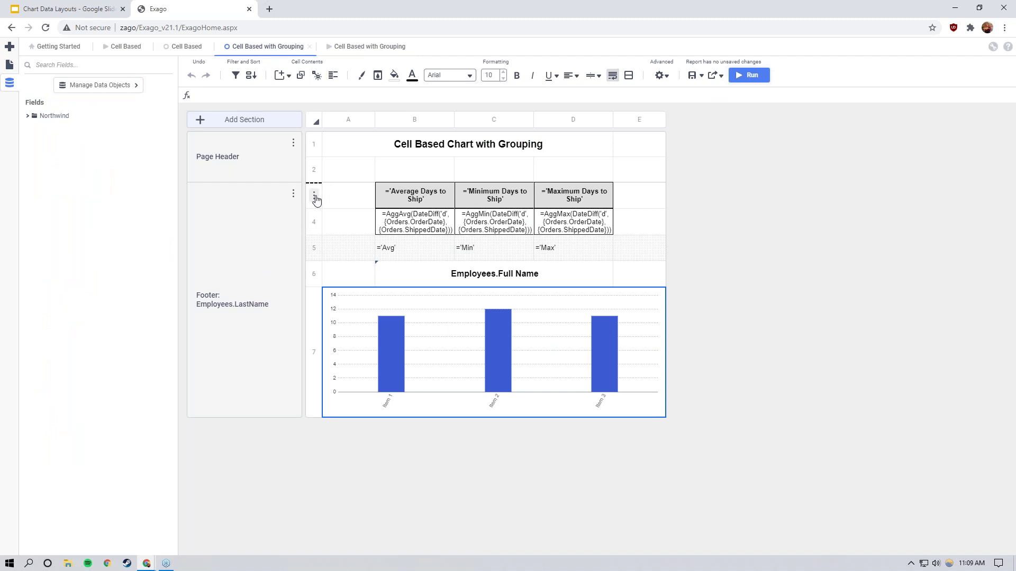
pyautogui.click(355, 50)
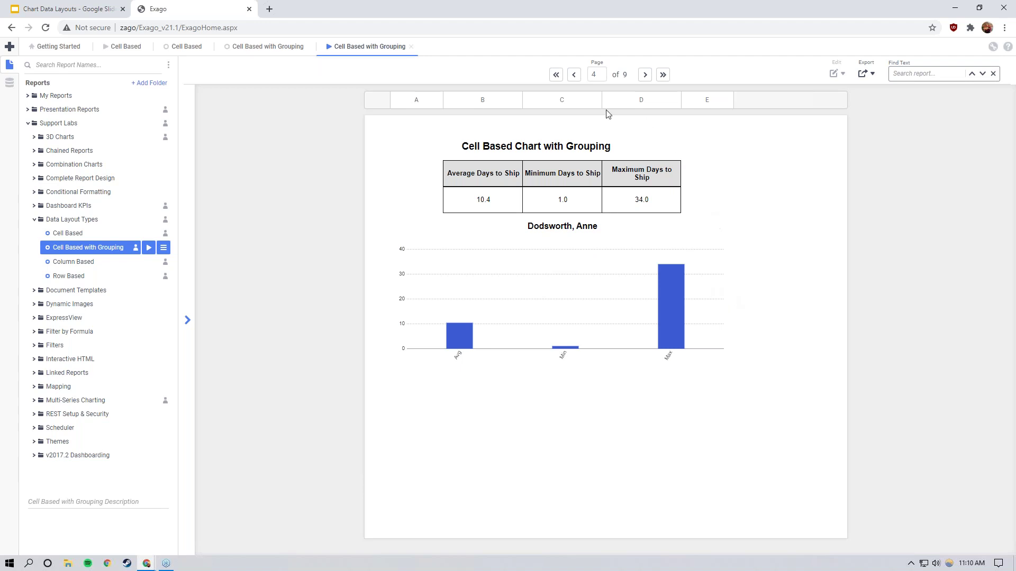
pyautogui.click(646, 76)
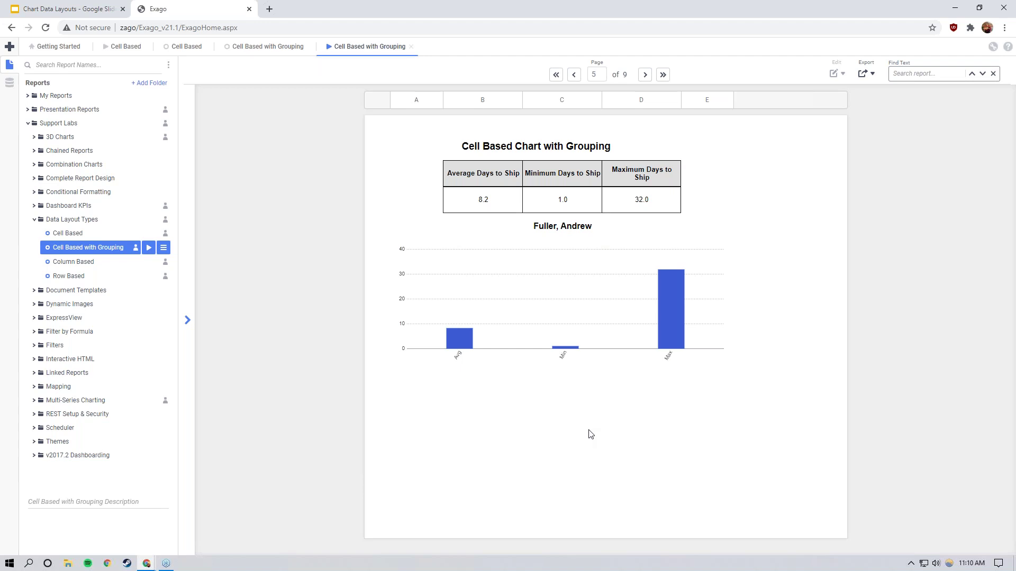
# - Switch to the Chart Data Layouts presentation in Google Slides and present it from the Column Based slide
pyautogui.click(54, 4)
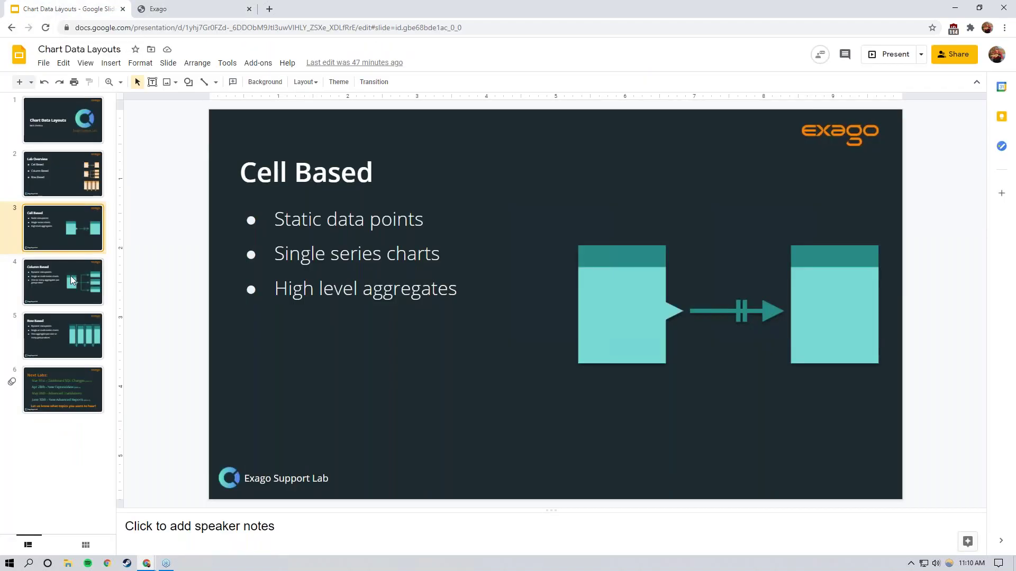
pyautogui.click(72, 281)
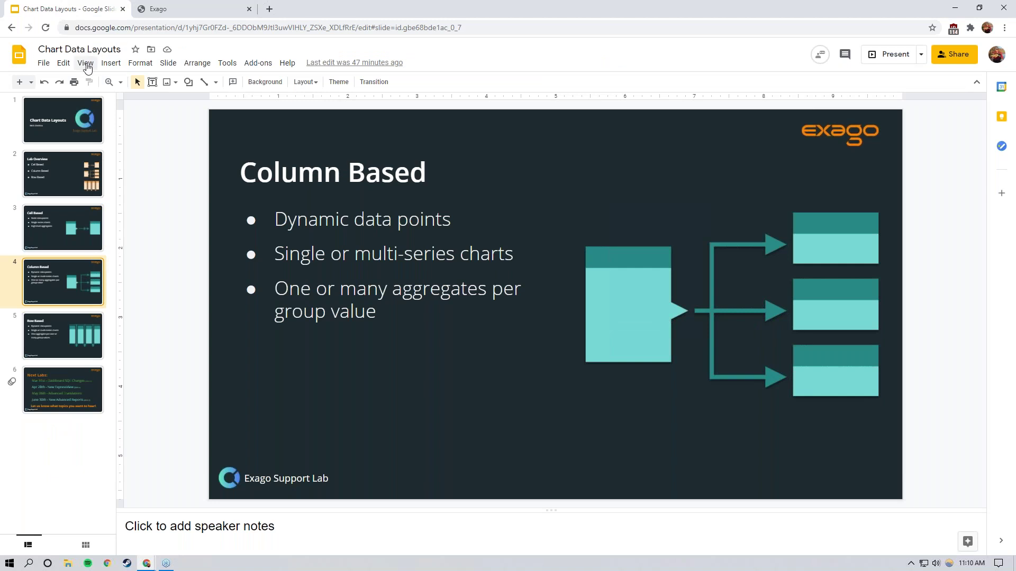
pyautogui.click(85, 63)
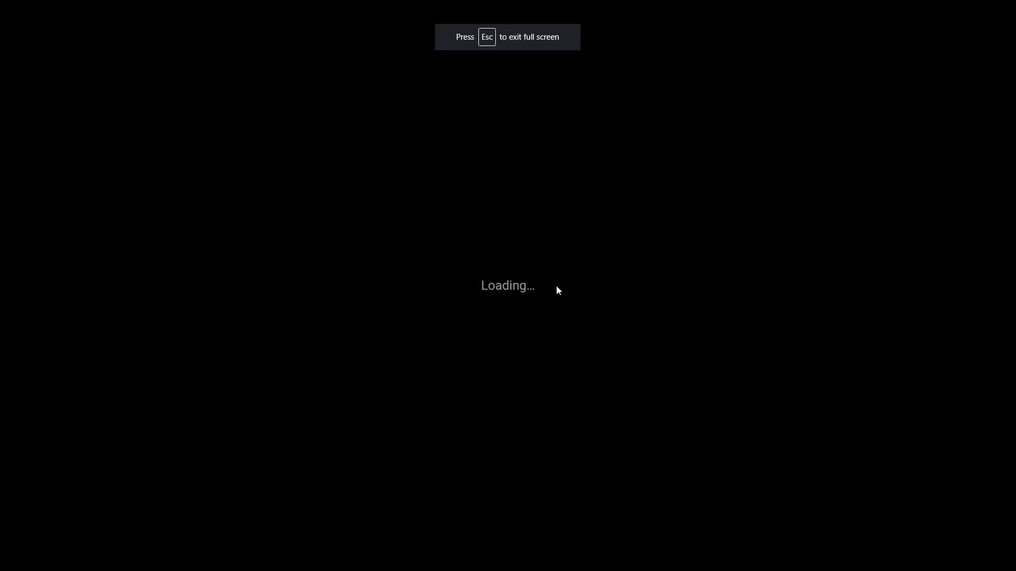
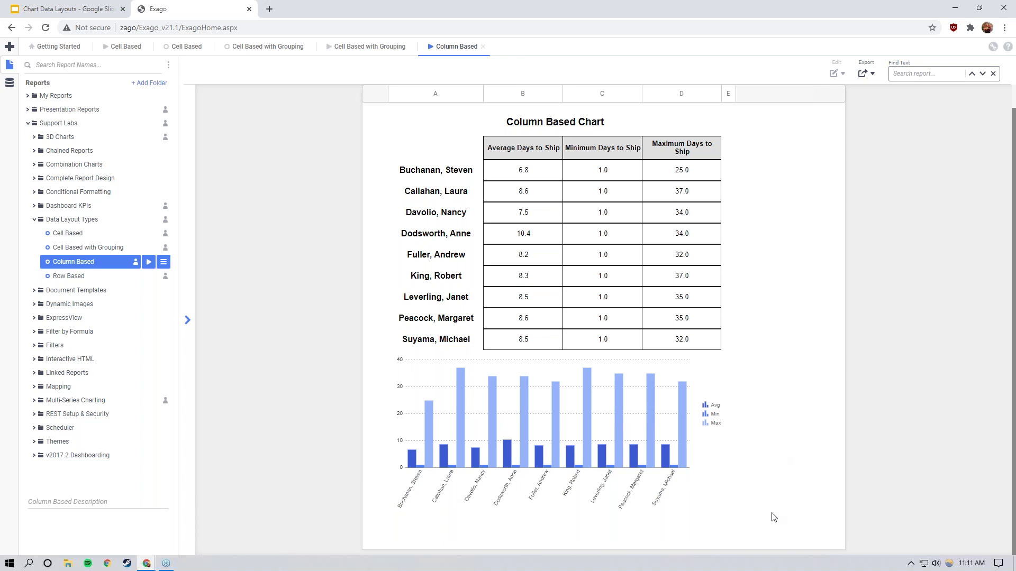
# - Hide and restore the Avg and Min series in the Column Based report's chart to compare the series
pyautogui.click(715, 415)
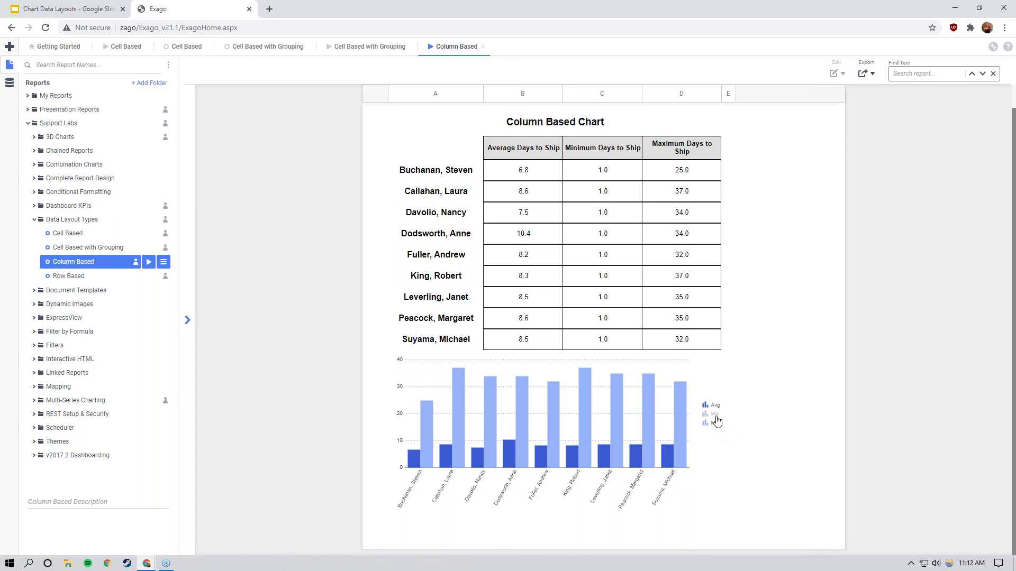
pyautogui.click(715, 414)
pyautogui.click(715, 407)
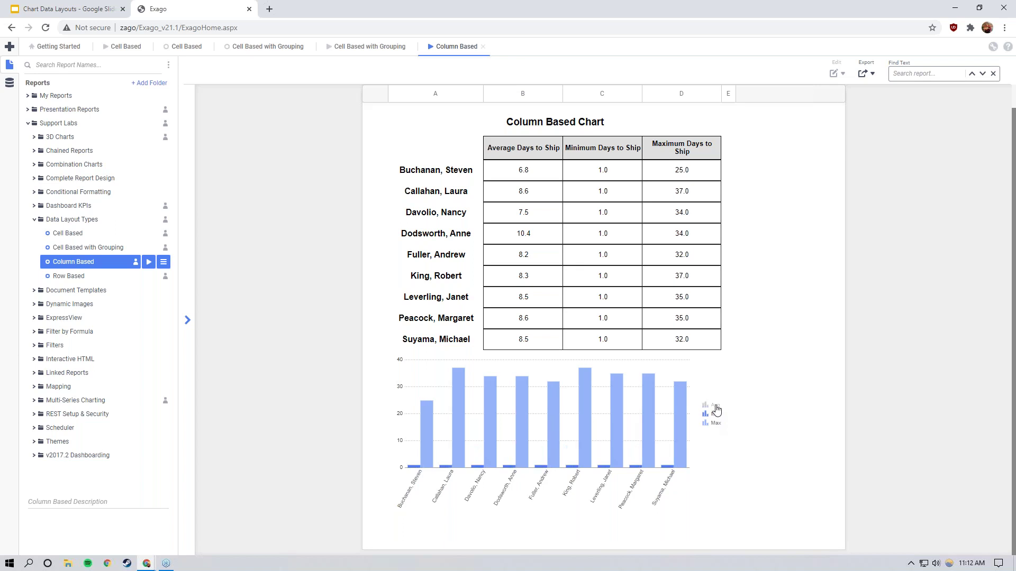
pyautogui.click(713, 415)
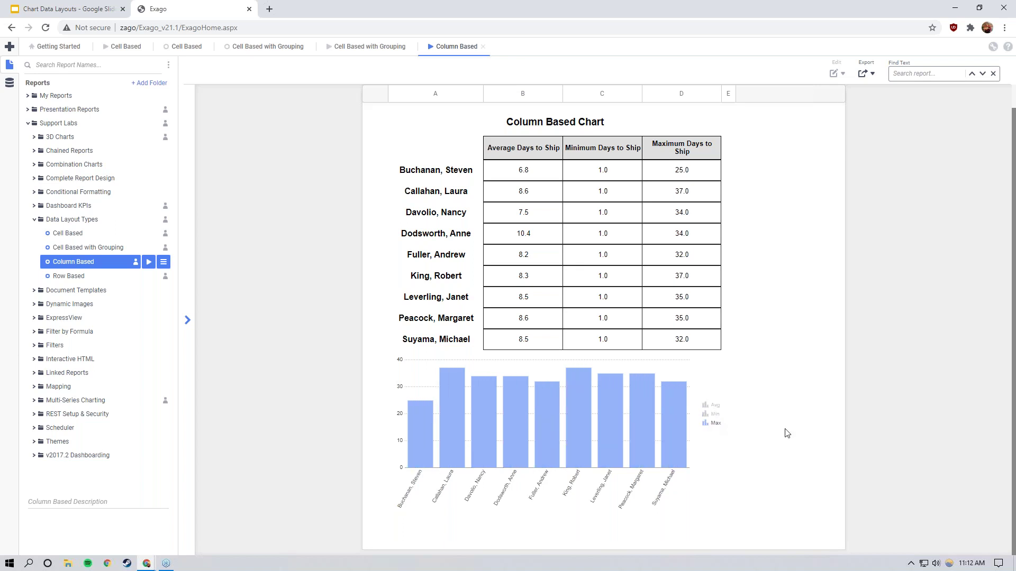
pyautogui.click(714, 414)
pyautogui.click(716, 407)
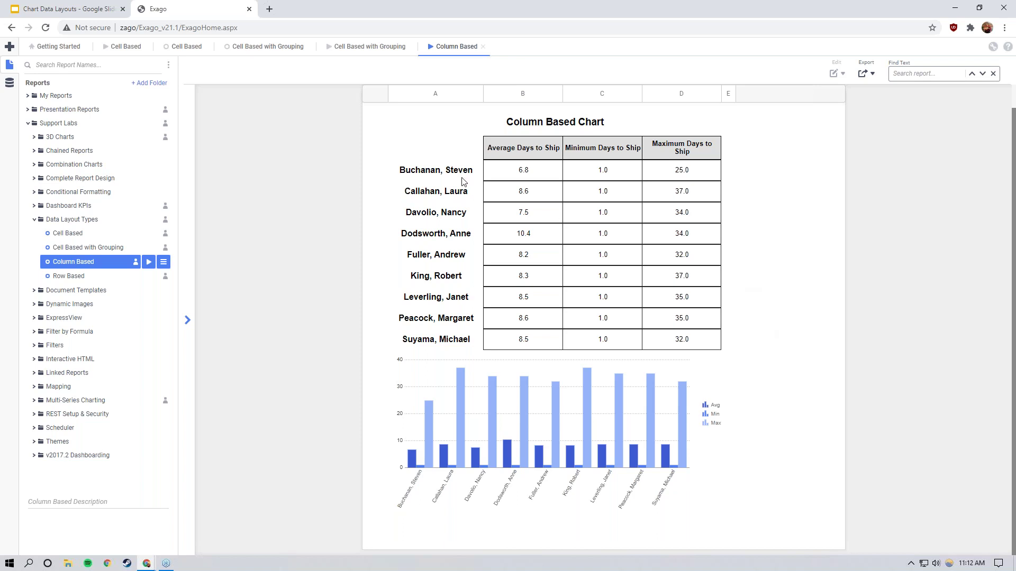
# - Open the Column Based report for editing and inspect the average, minimum, maximum and full name formulas in the Employees.LastName group footer
pyautogui.doubleClick(107, 266)
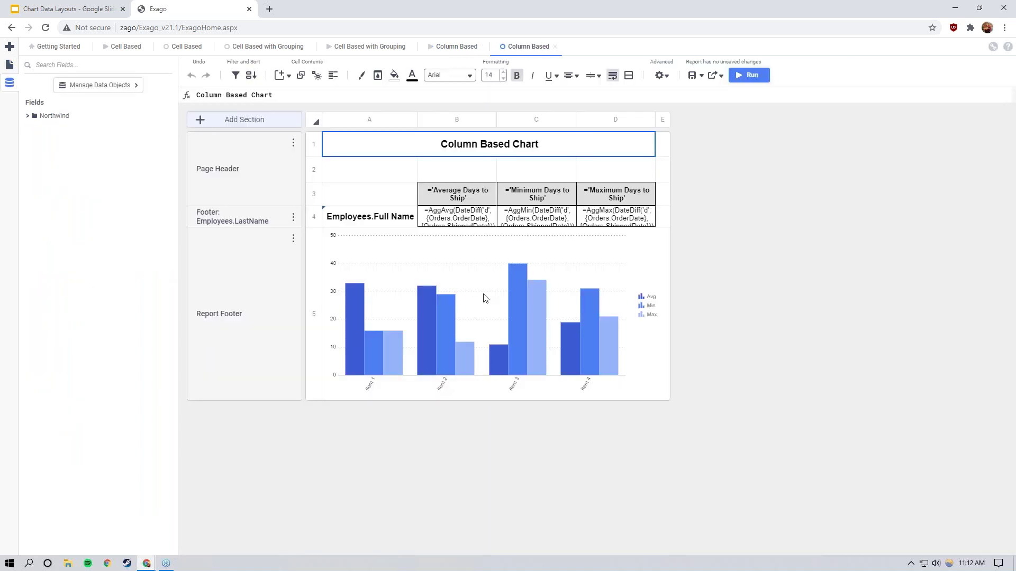
pyautogui.click(463, 221)
pyautogui.click(537, 223)
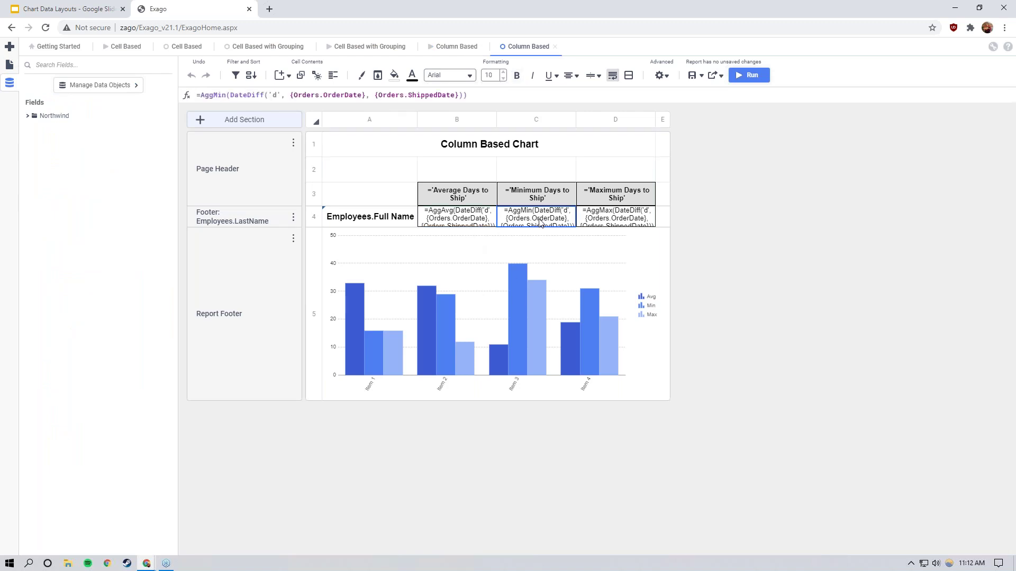
pyautogui.click(631, 221)
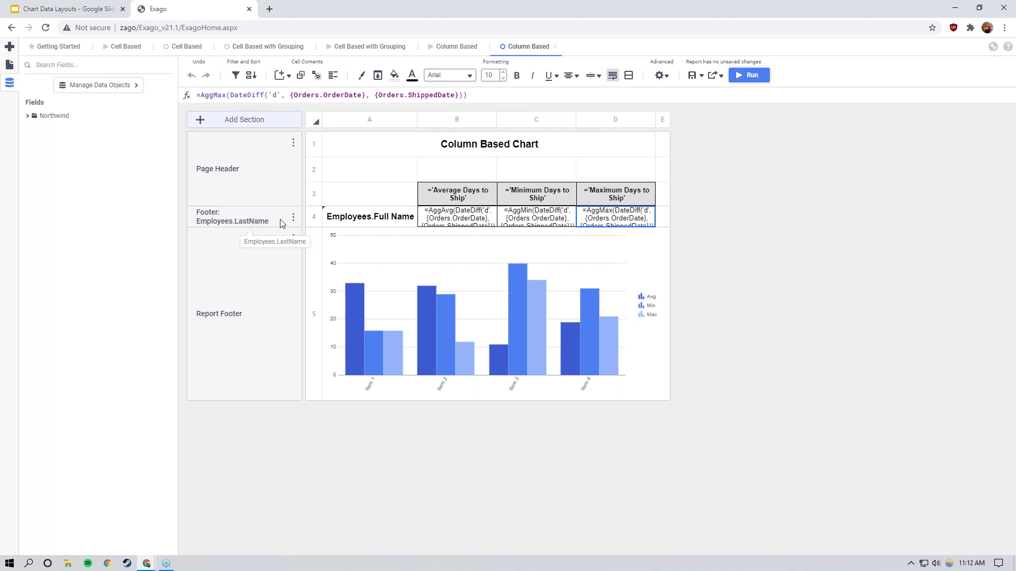
pyautogui.click(459, 222)
pyautogui.click(539, 218)
pyautogui.click(378, 221)
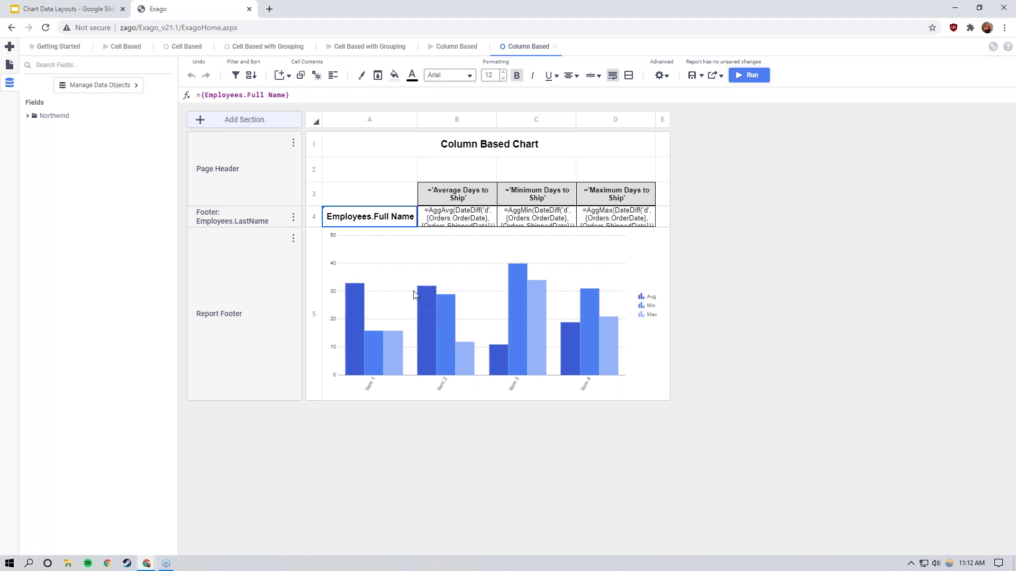
# - Open the report footer chart in the Chart Wizard and check its Column Based data layout, leaving the layout as it is
pyautogui.click(456, 310)
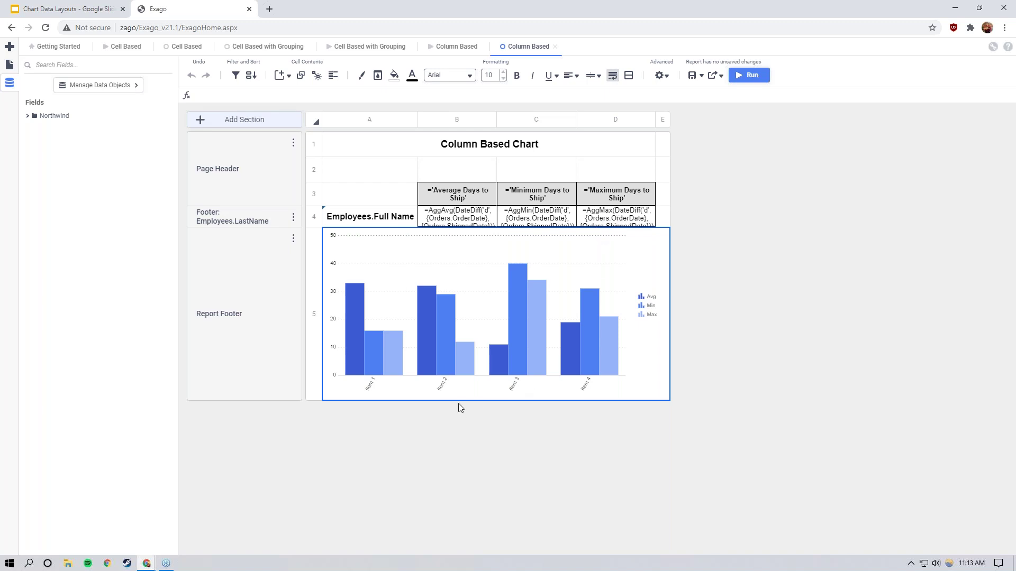
pyautogui.doubleClick(443, 310)
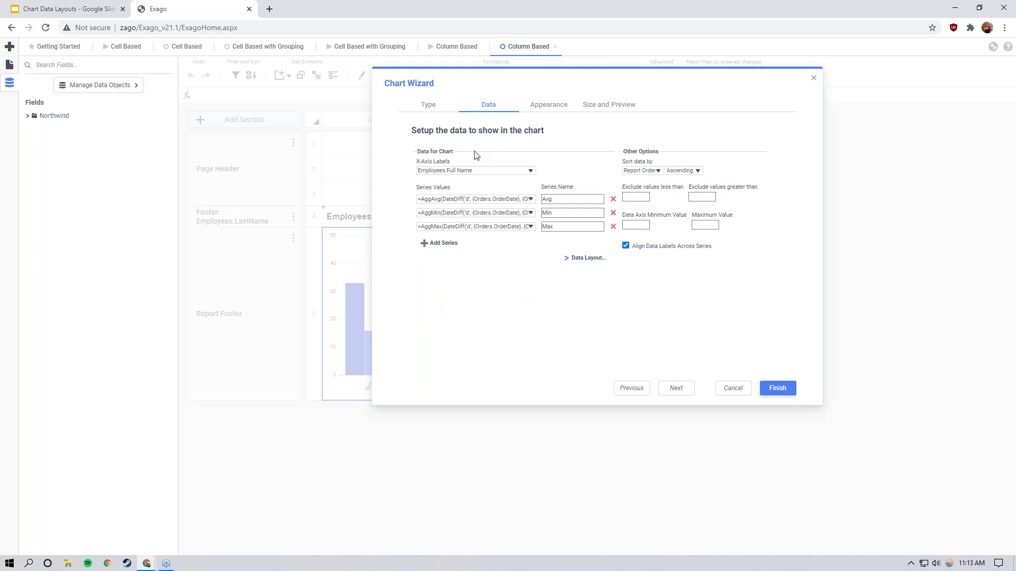
pyautogui.click(586, 259)
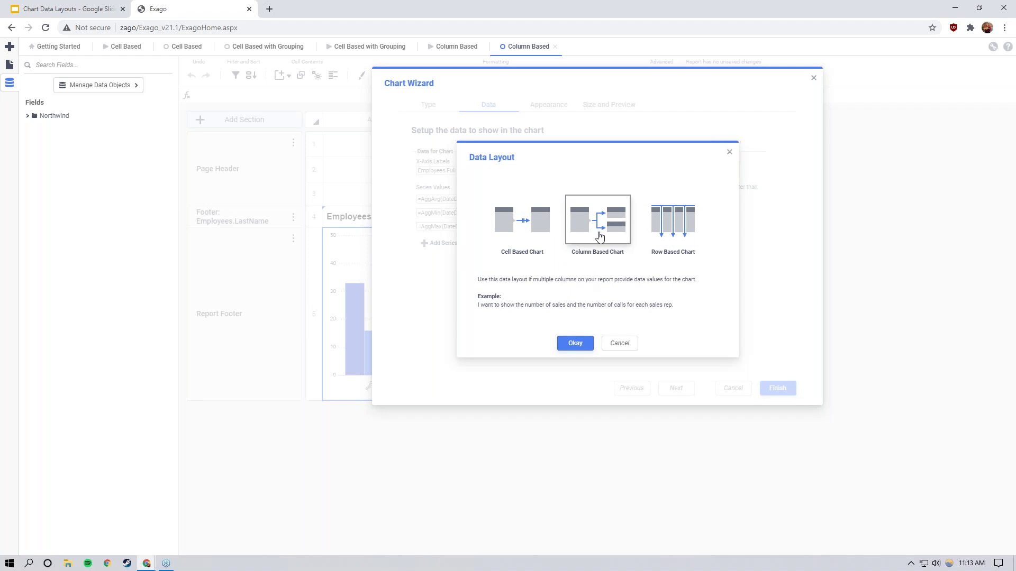
pyautogui.click(619, 345)
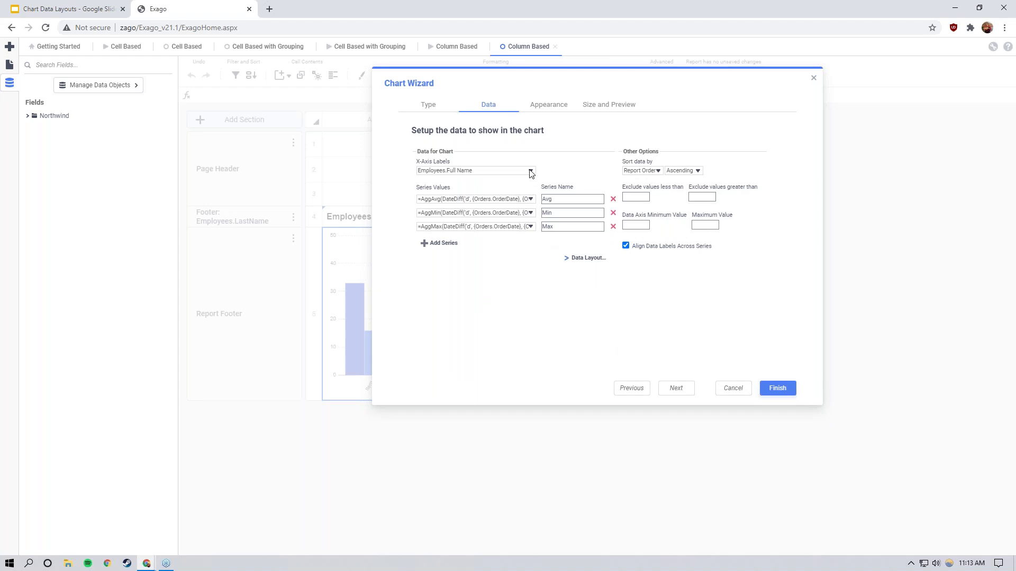
# - Choose Employees.Full Name from the group footer as the chart's X-axis labels
pyautogui.click(530, 171)
pyautogui.click(531, 172)
pyautogui.click(531, 172)
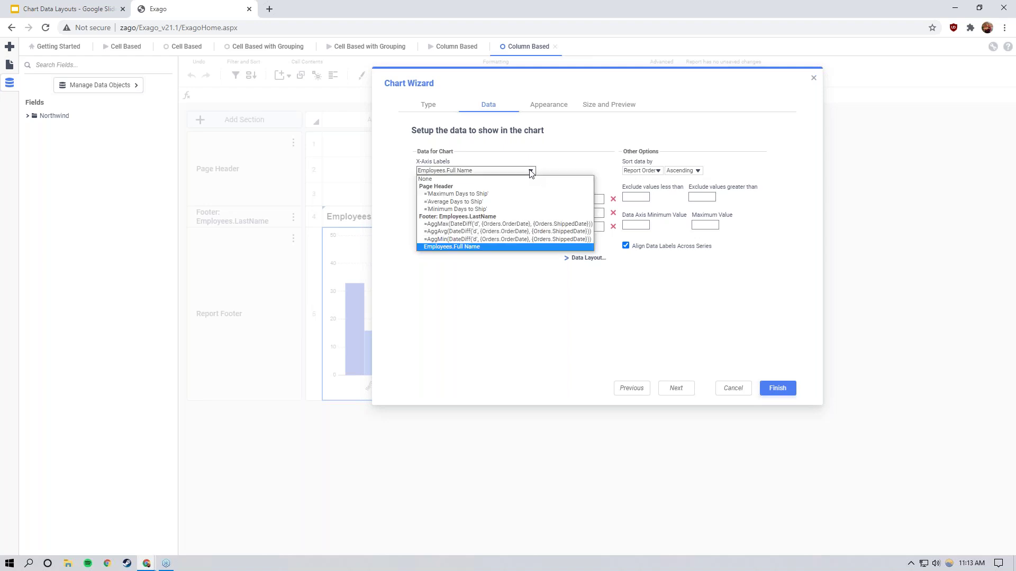
pyautogui.click(492, 248)
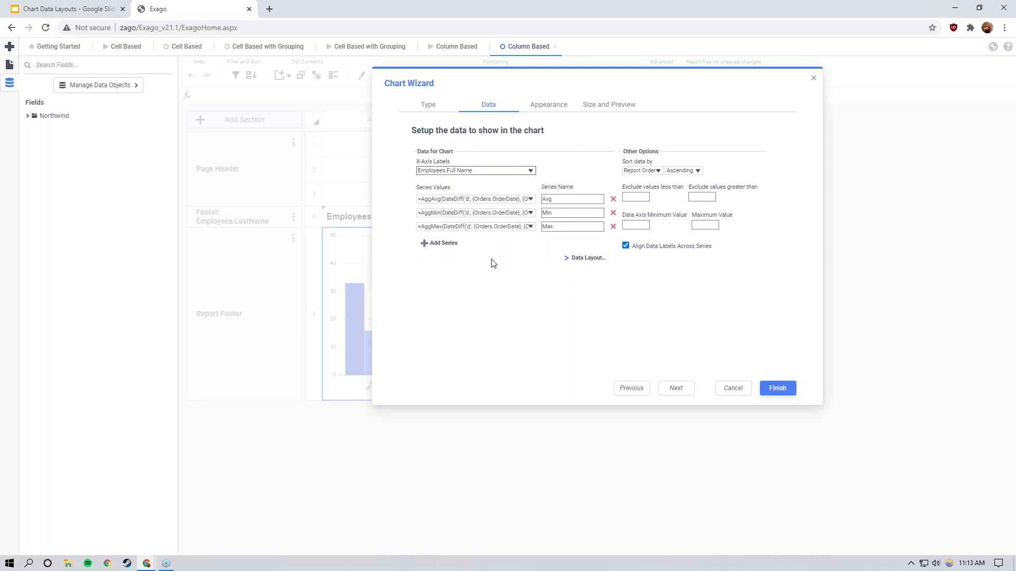
# - Review the cells available as values for the Avg series and look over the chart's series names
pyautogui.click(531, 199)
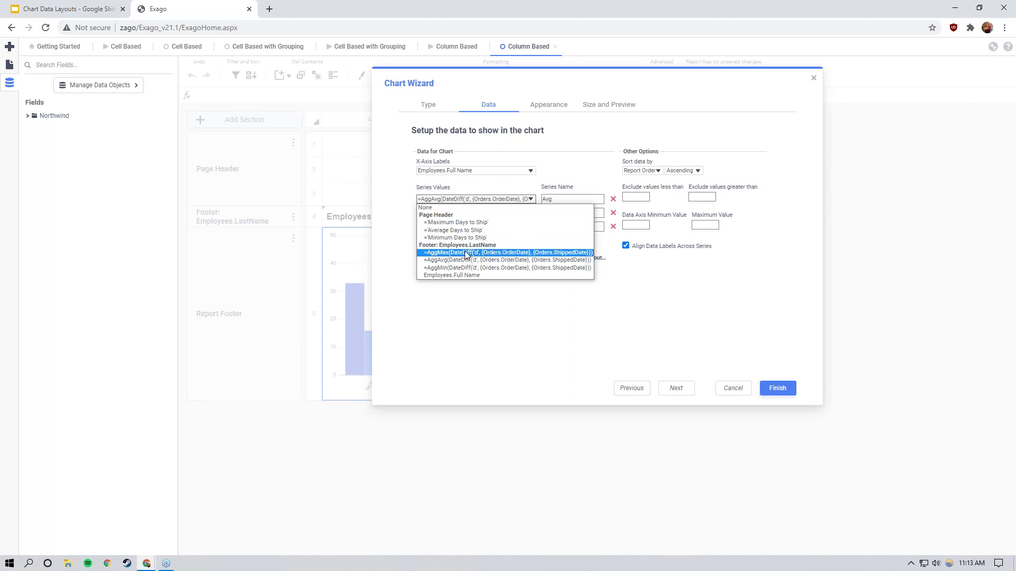
pyautogui.click(388, 223)
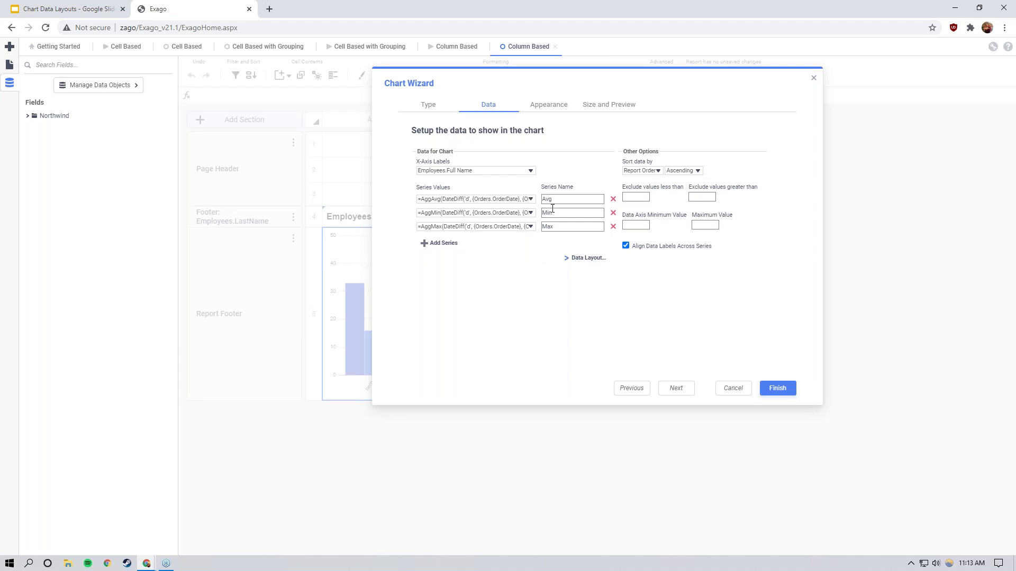
pyautogui.moveTo(554, 199); pyautogui.dragTo(542, 203)
pyautogui.click(567, 212)
pyautogui.click(498, 298)
# - Reselect Employees.Full Name for the X-axis labels, check the Max series' value choices and finish the Chart Wizard
pyautogui.click(530, 172)
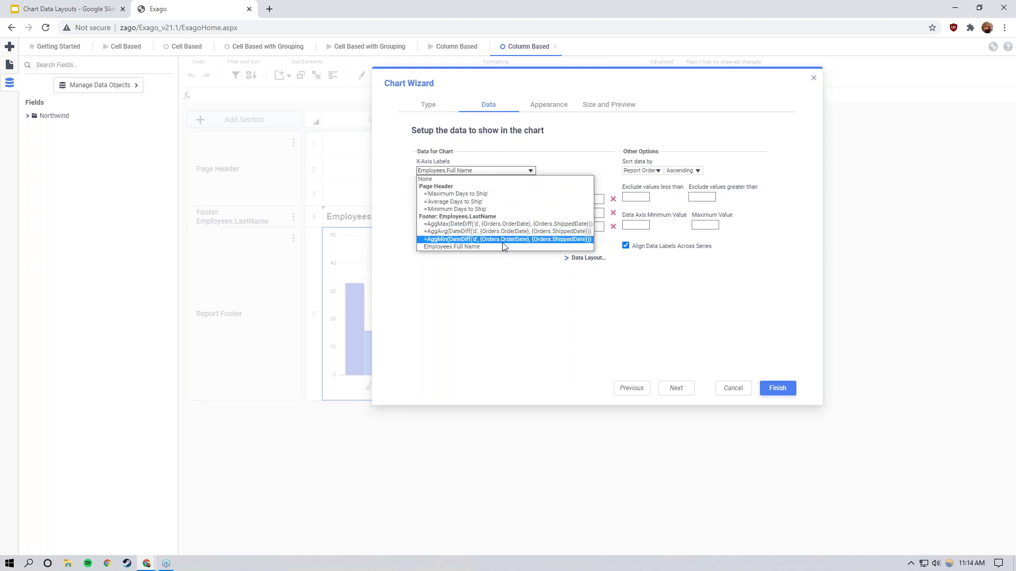
pyautogui.click(488, 247)
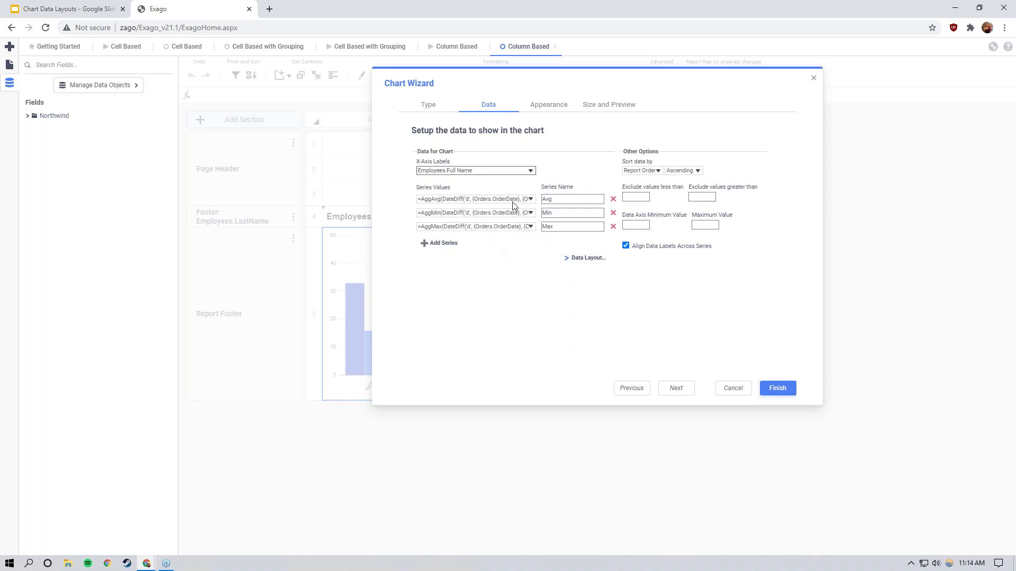
pyautogui.click(519, 228)
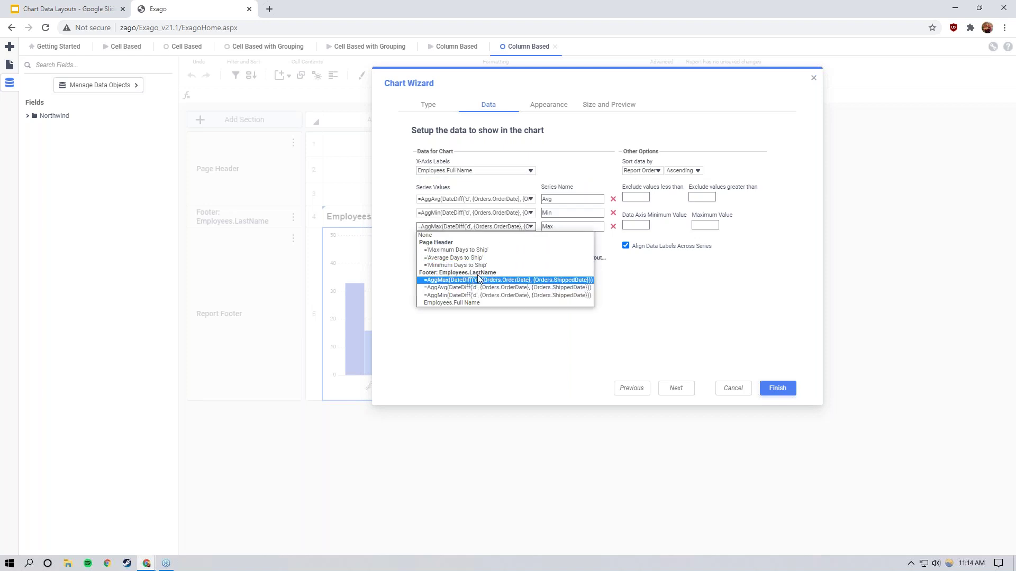
pyautogui.click(683, 300)
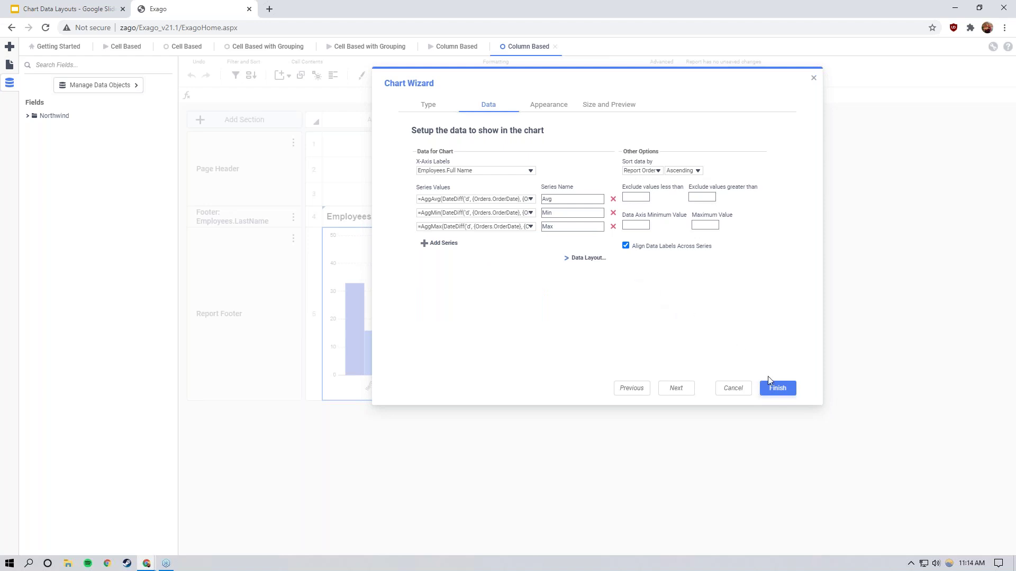
pyautogui.click(777, 388)
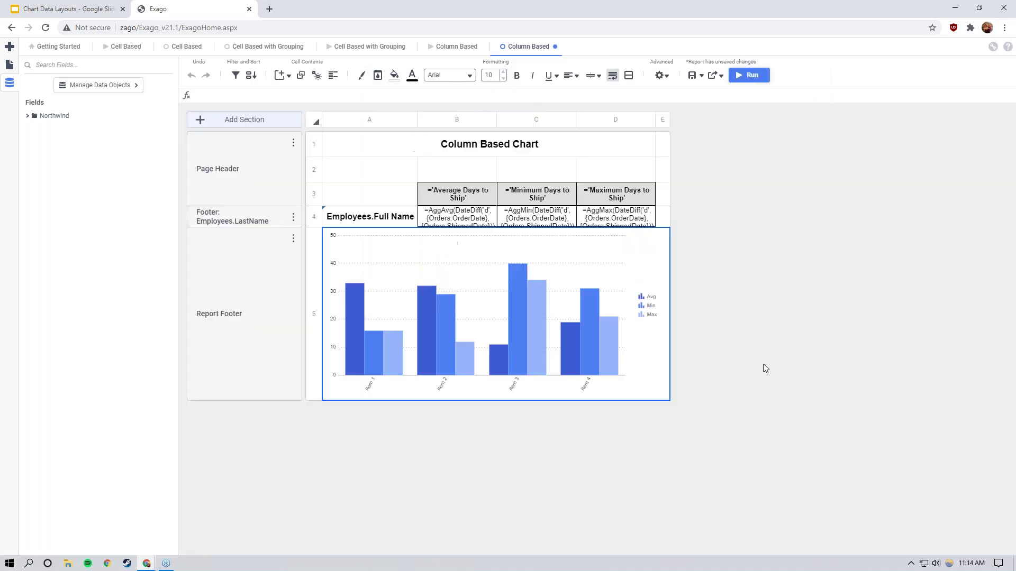
# - Revisit the Column Based report output, switch to the Chart Data Layouts presentation in Google Slides and present the Row Based slide
pyautogui.click(463, 48)
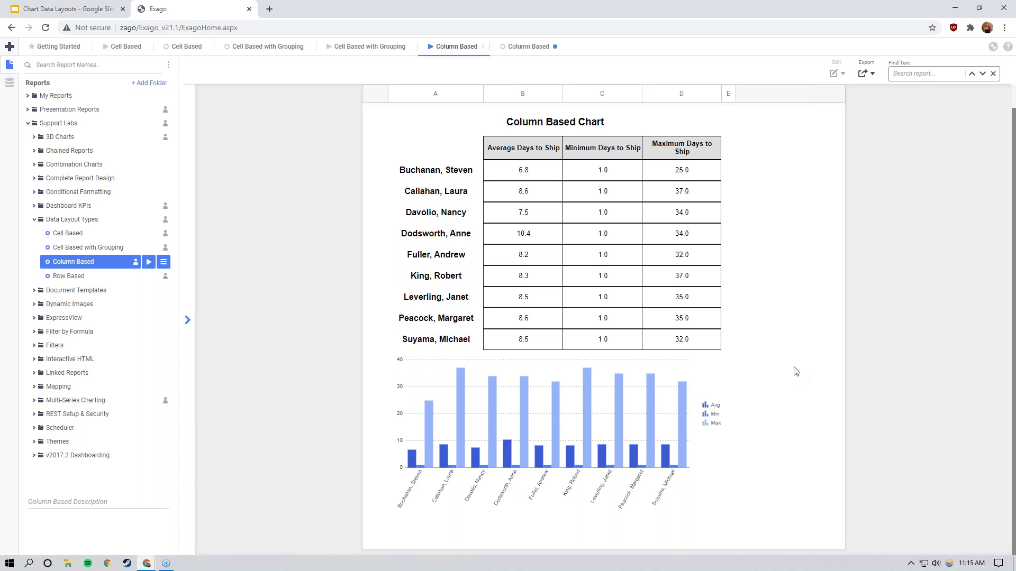
pyautogui.click(67, 6)
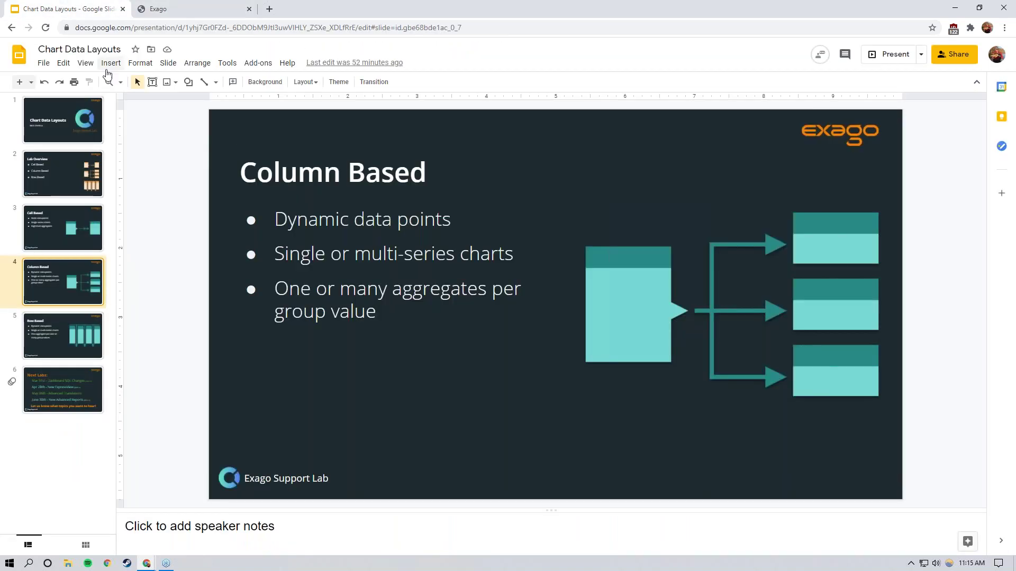
pyautogui.click(85, 63)
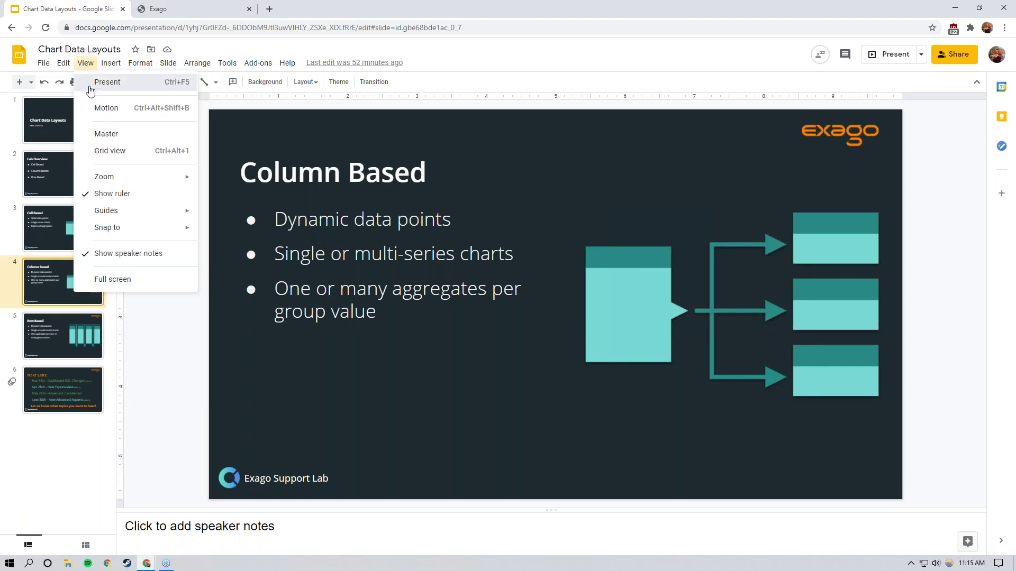
pyautogui.click(90, 82)
pyautogui.press('Right')
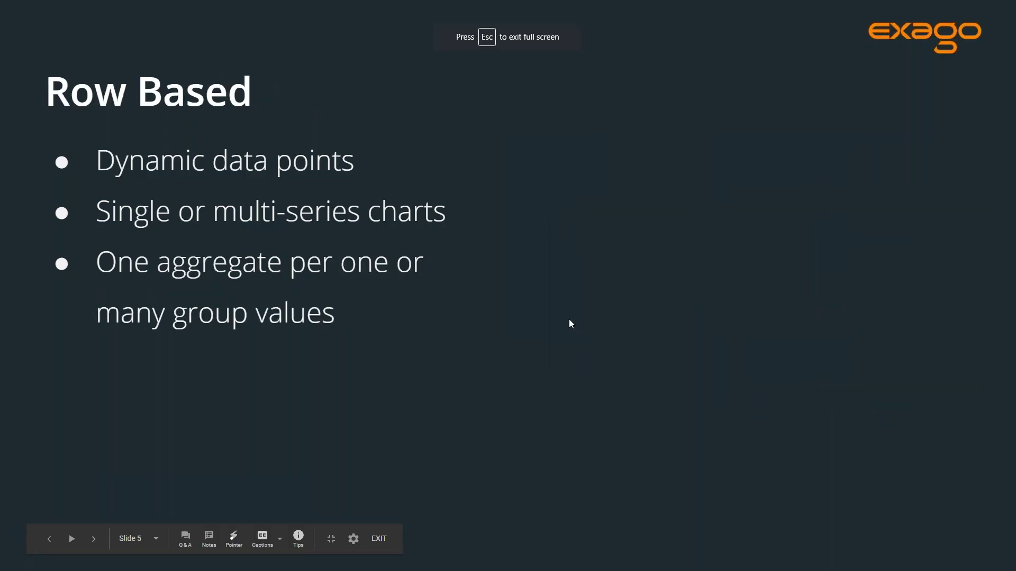
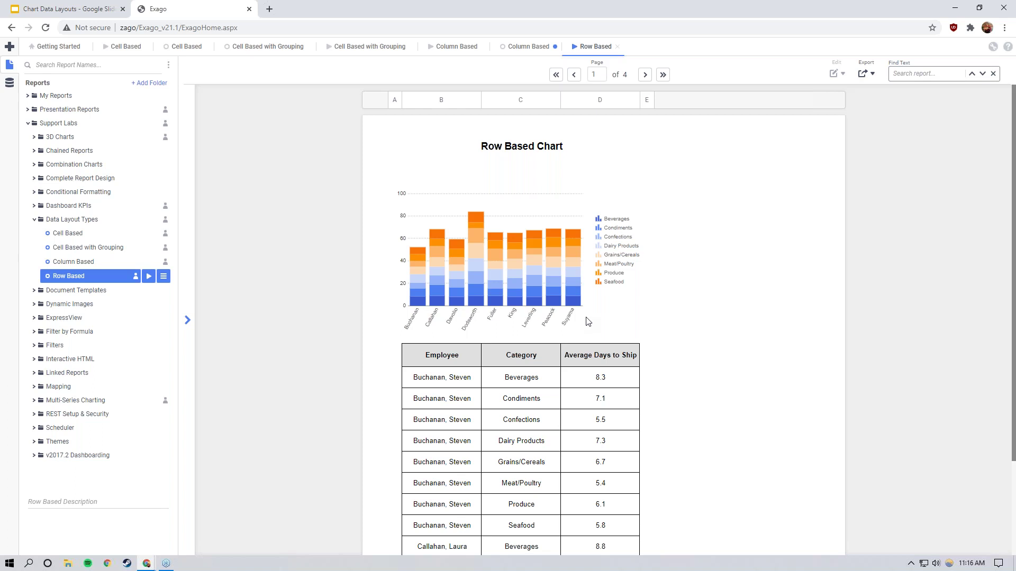
# - Inspect segment values in the Row Based report's output chart and change its type from stacked to side-by-side columns
pyautogui.moveTo(580, 304)
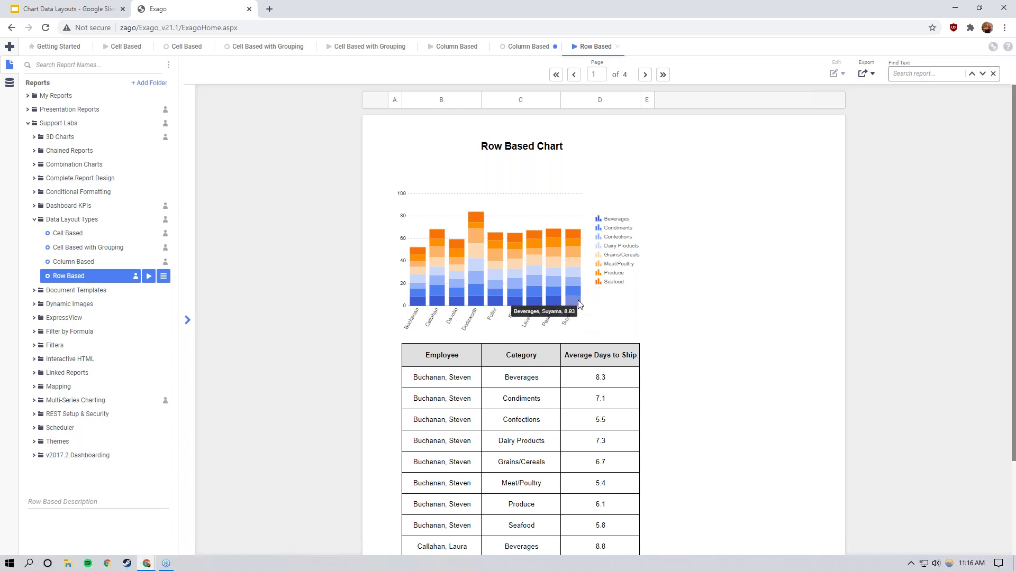
pyautogui.moveTo(577, 240)
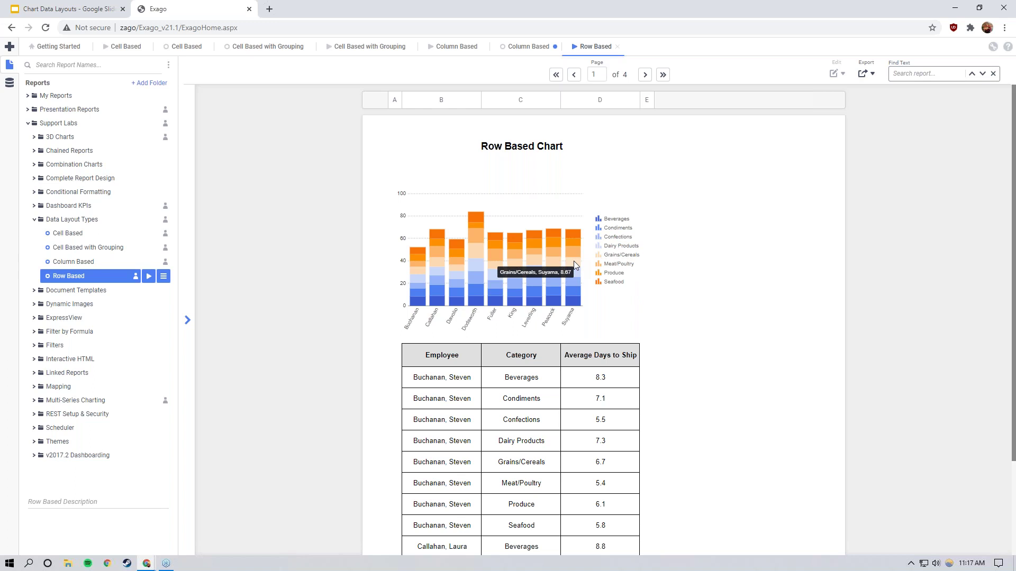
pyautogui.click(561, 210)
pyautogui.moveTo(575, 217)
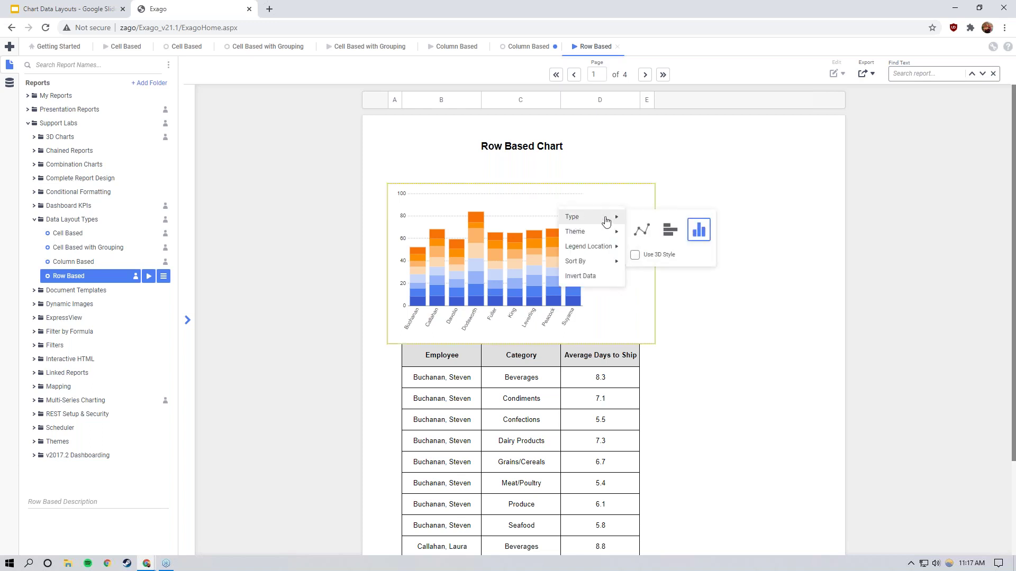
pyautogui.moveTo(699, 239)
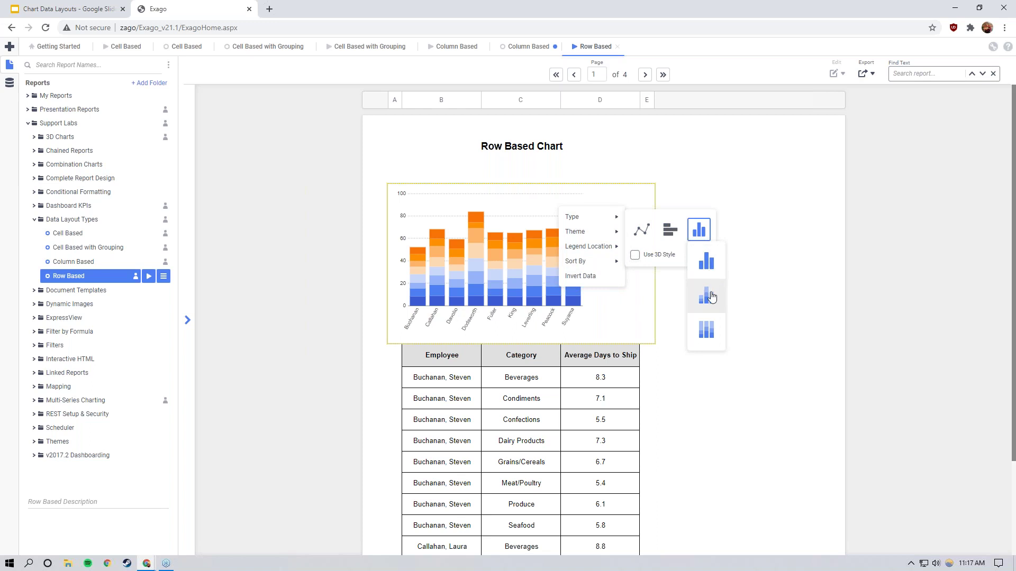
pyautogui.click(706, 263)
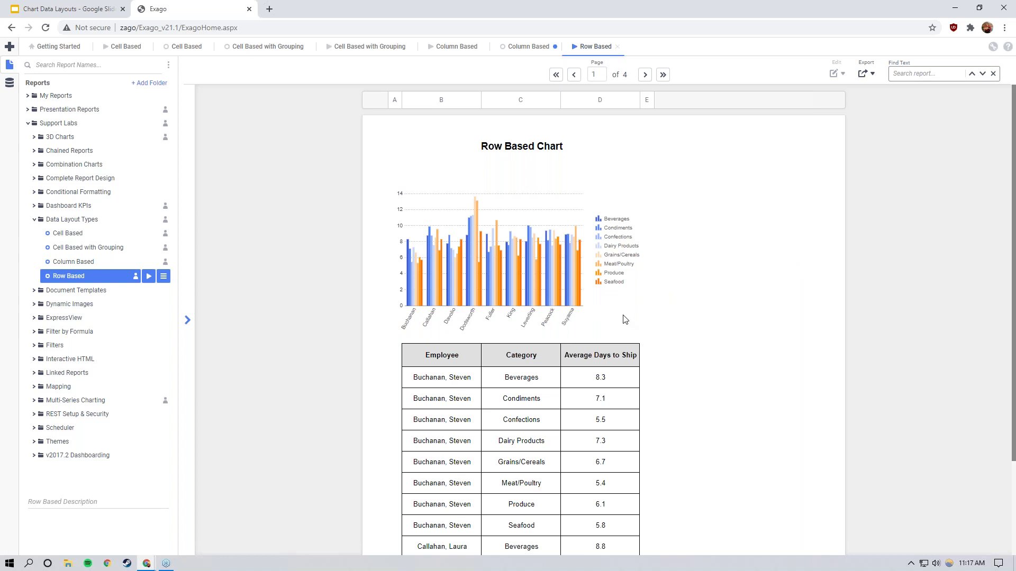
# - Return the Row Based output chart to the stacked column type
pyautogui.click(554, 218)
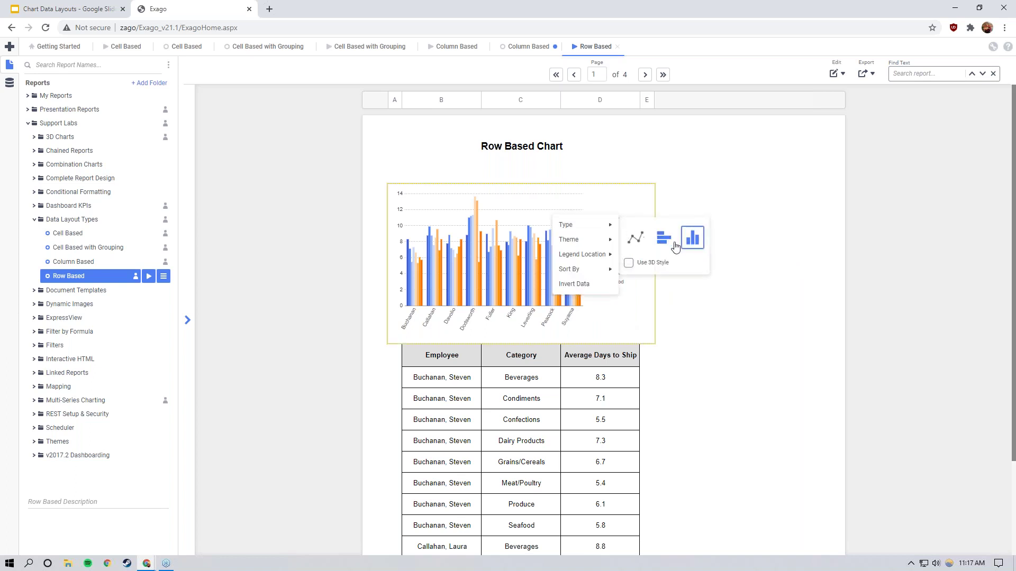
pyautogui.moveTo(691, 244)
pyautogui.click(701, 301)
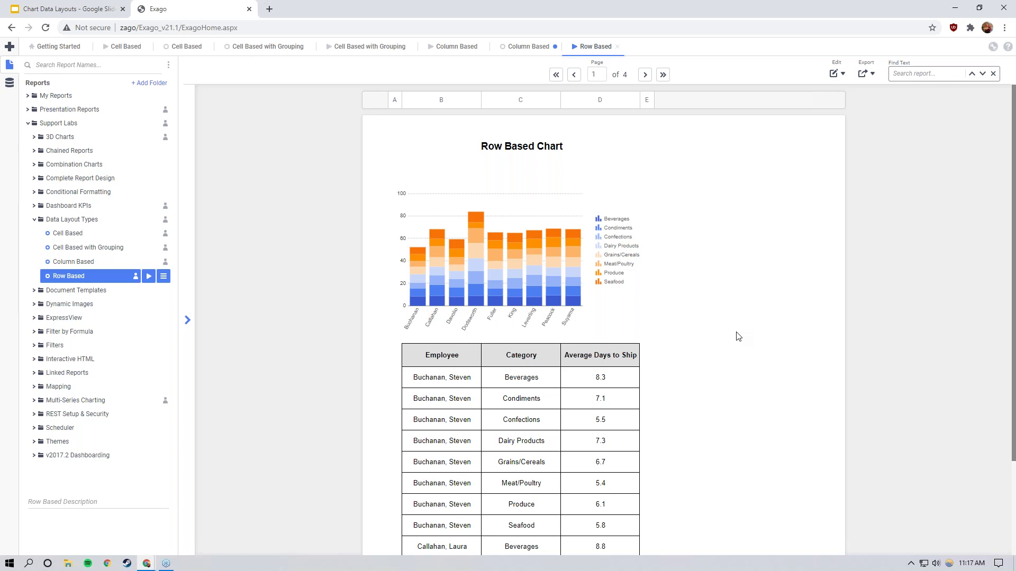
# - Switch the Row Based output chart to side-by-side columns once more and back to stacked columns for comparison
pyautogui.click(541, 217)
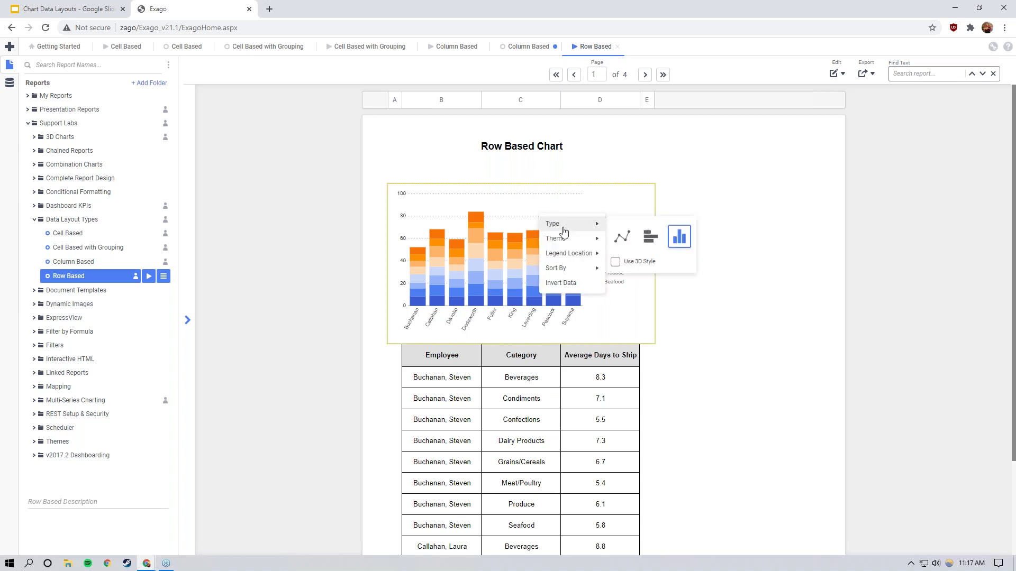
pyautogui.moveTo(682, 241)
pyautogui.click(687, 269)
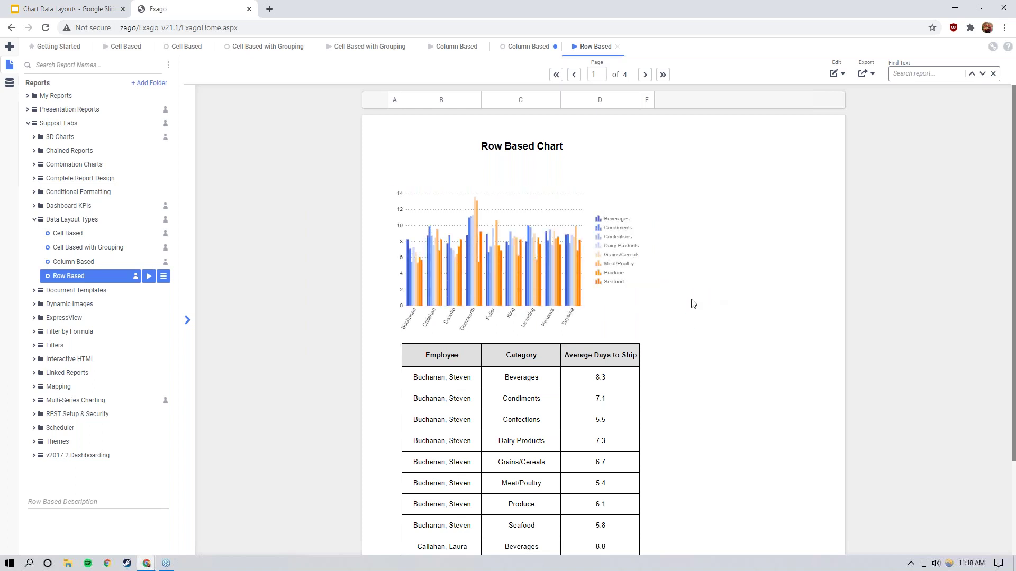
pyautogui.click(570, 218)
pyautogui.moveTo(700, 244)
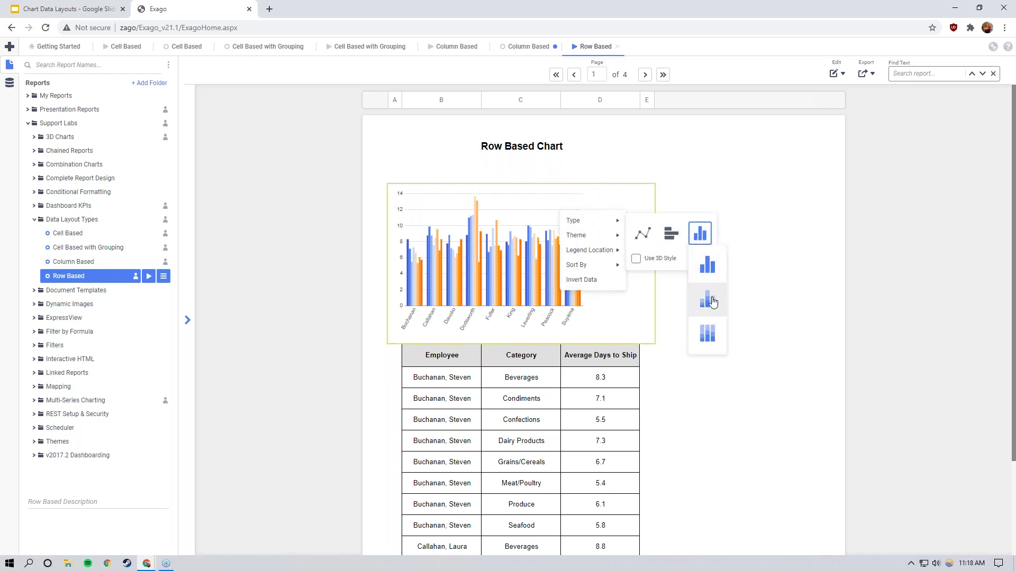
pyautogui.click(712, 300)
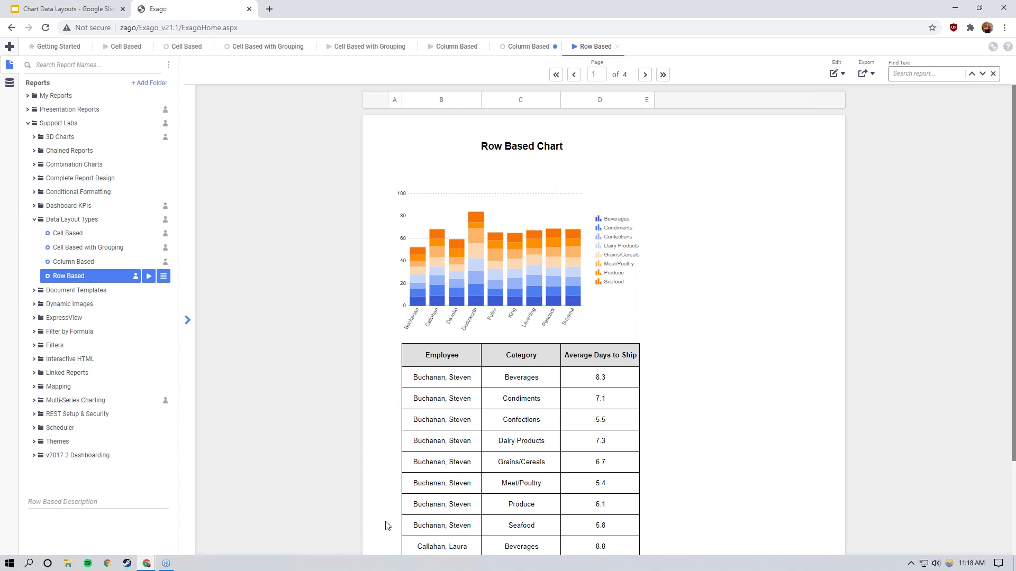
# - Look over the employee and category rows below the chart and open the Row Based report in the designer
pyautogui.scroll(-1, 388, 525)
pyautogui.scroll(-1, 388, 525)
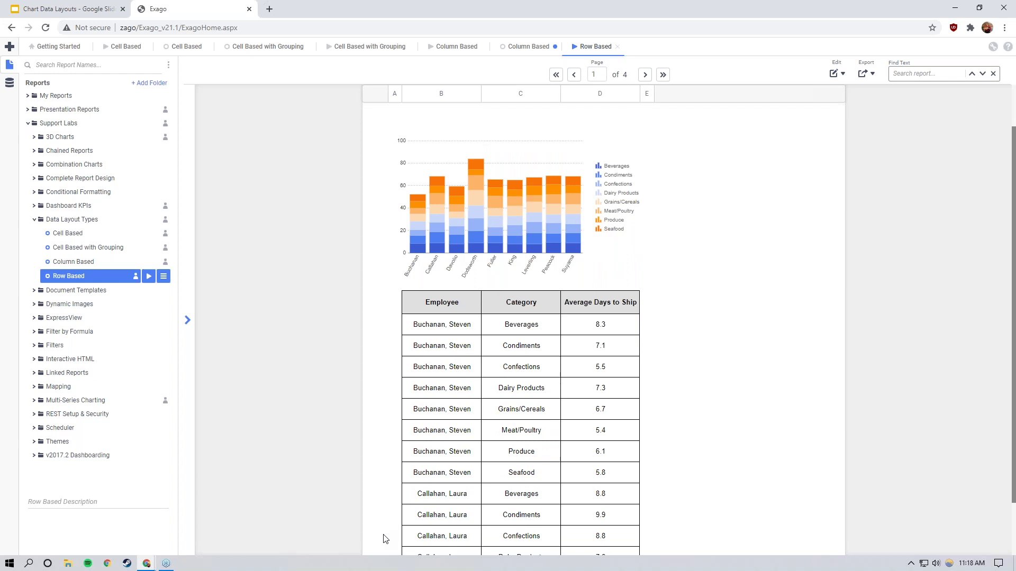
pyautogui.scroll(2, 413, 486)
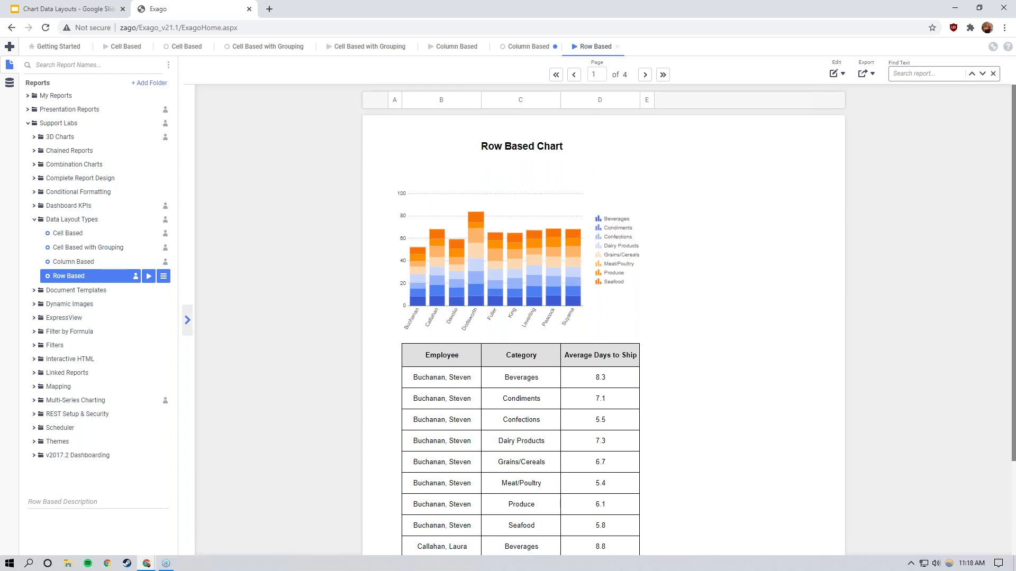
pyautogui.doubleClick(110, 280)
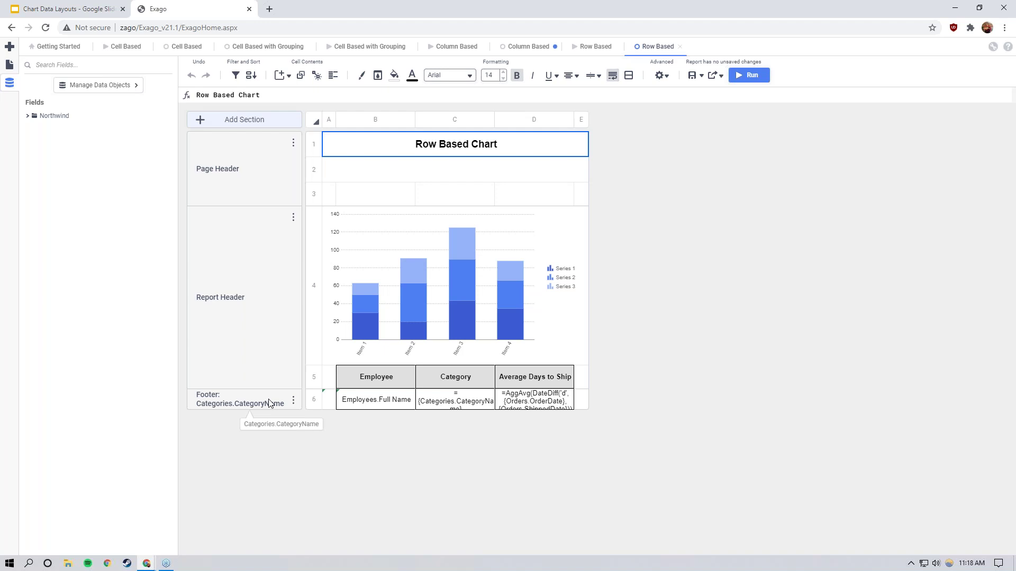
# - Inspect the category name, average days to ship and employee full name formulas in the Categories.CategoryName footer
pyautogui.click(459, 406)
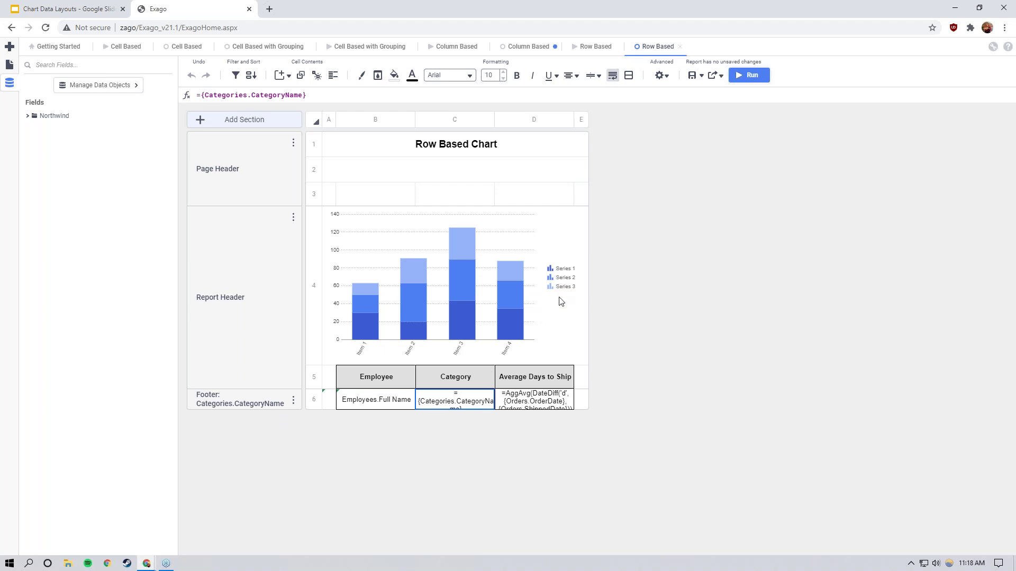
pyautogui.click(552, 403)
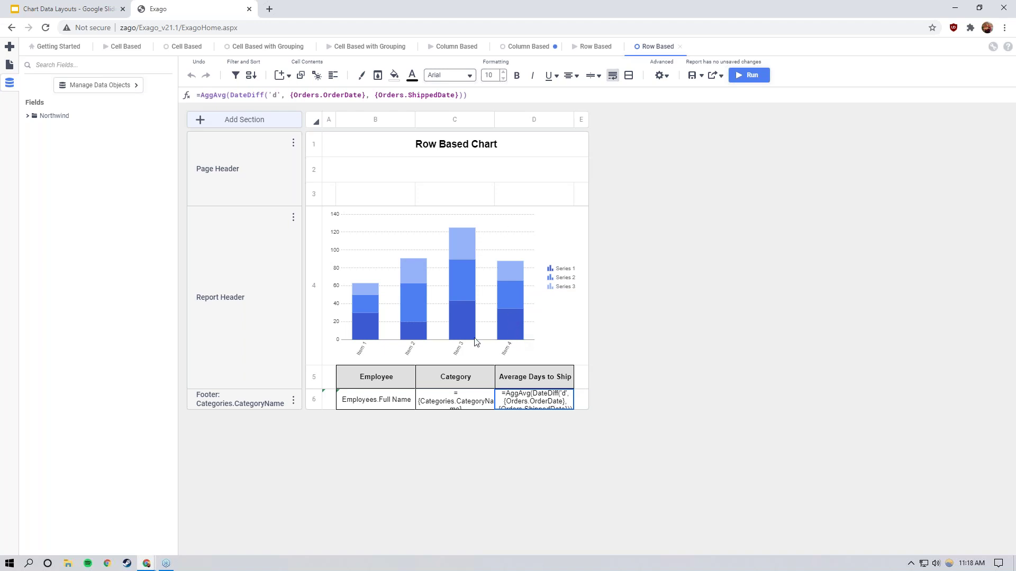
pyautogui.click(377, 404)
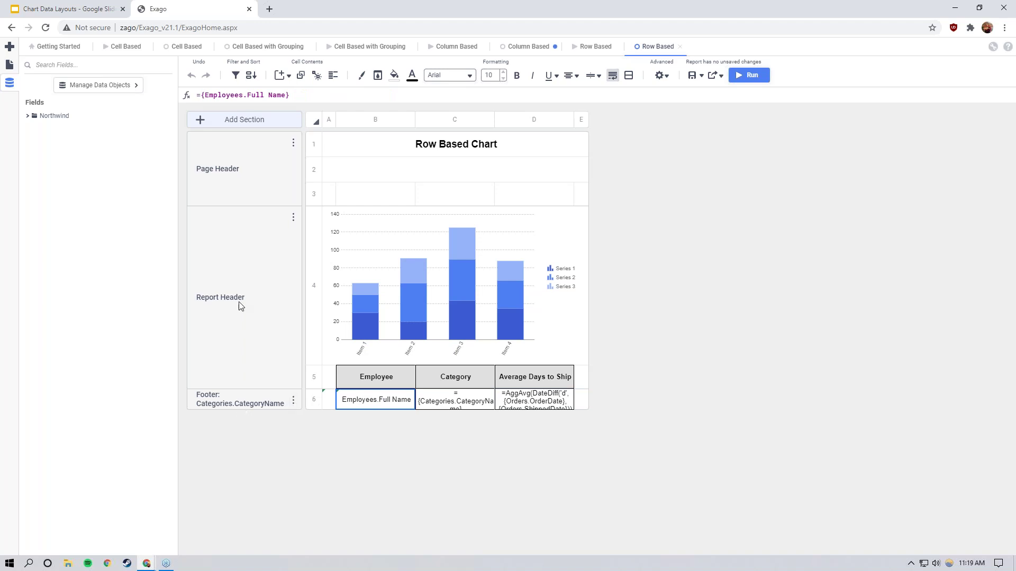
# - Review the Employees.LastName and Categories.CategoryName sorts in Report Sorts and accept the dialog
pyautogui.click(256, 78)
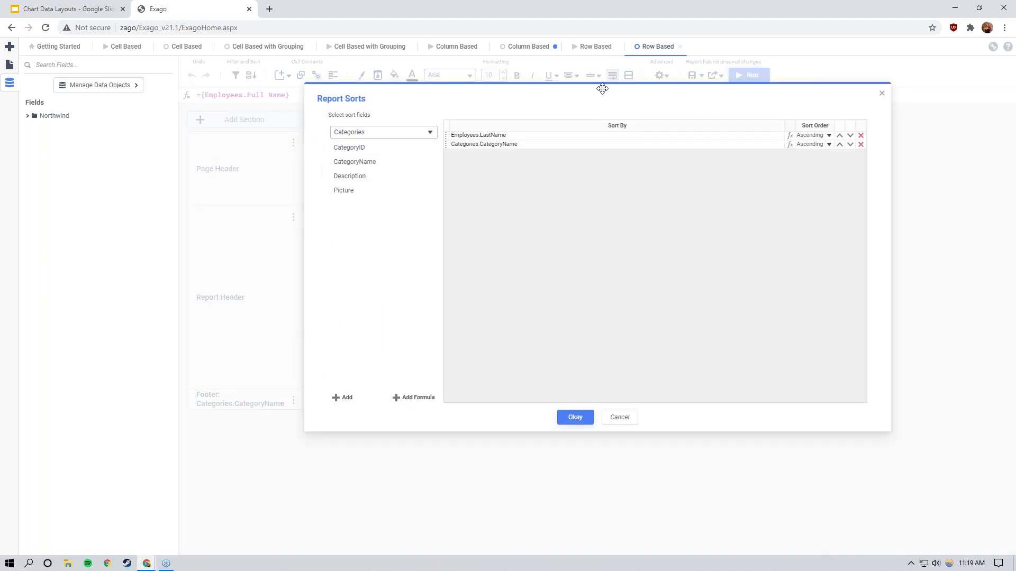
pyautogui.moveTo(602, 88); pyautogui.dragTo(602, 116)
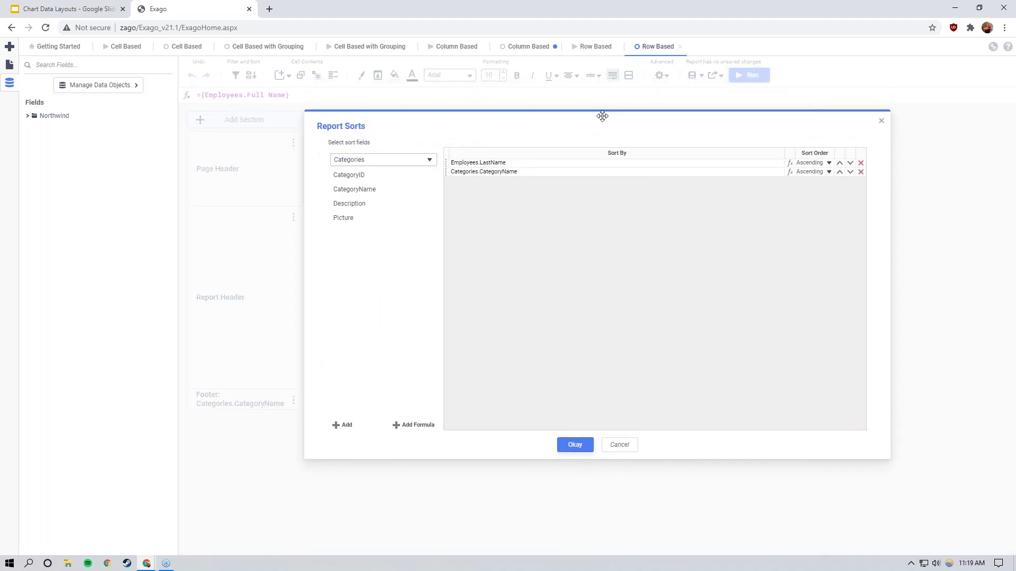
pyautogui.click(548, 163)
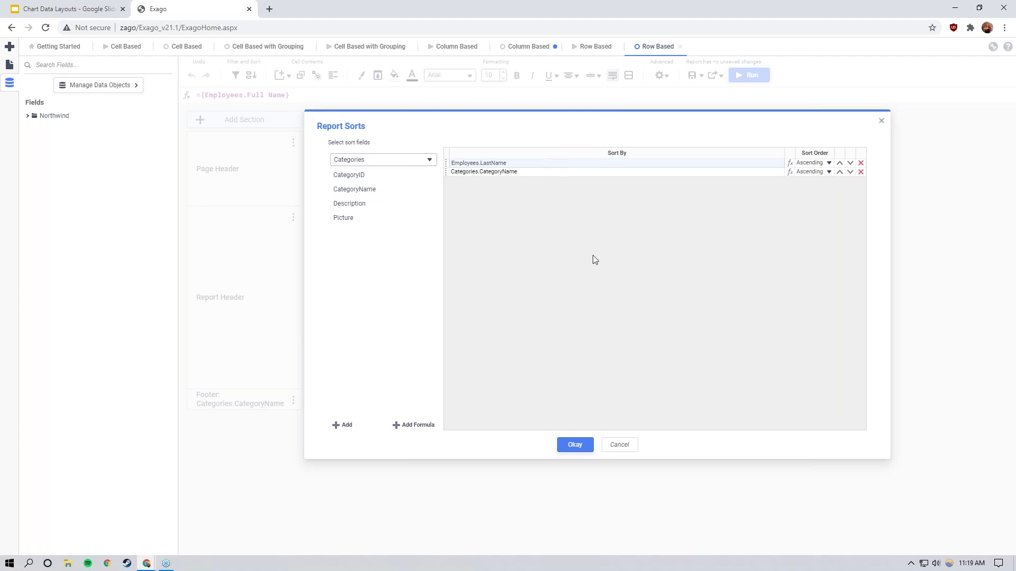
pyautogui.click(540, 172)
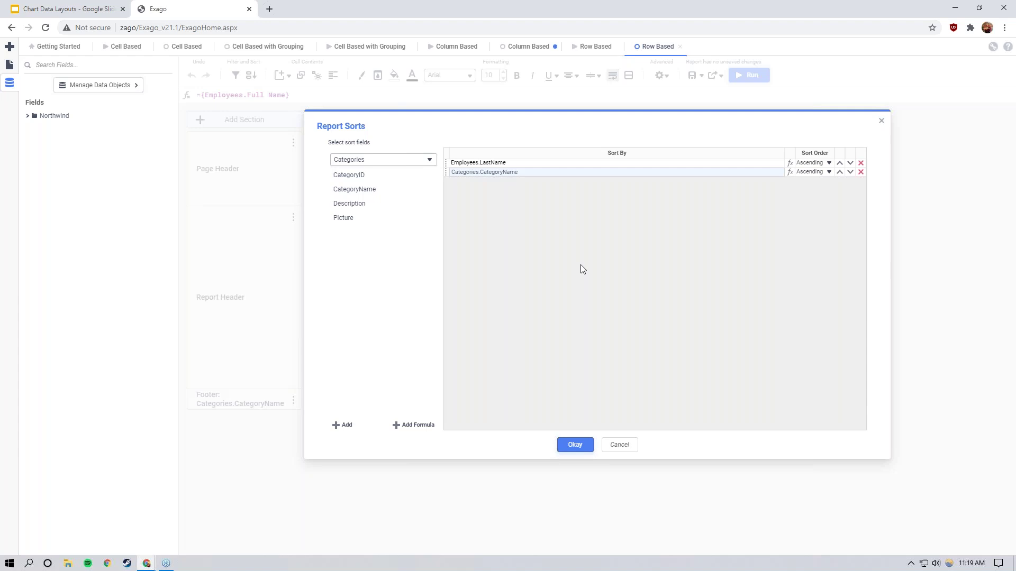
pyautogui.click(573, 165)
pyautogui.click(573, 165)
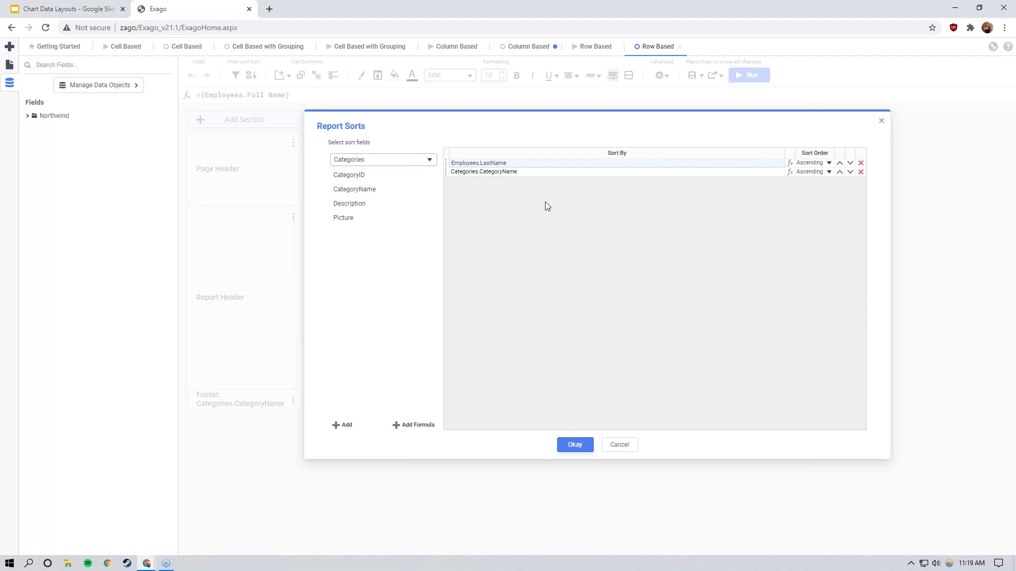
pyautogui.click(532, 173)
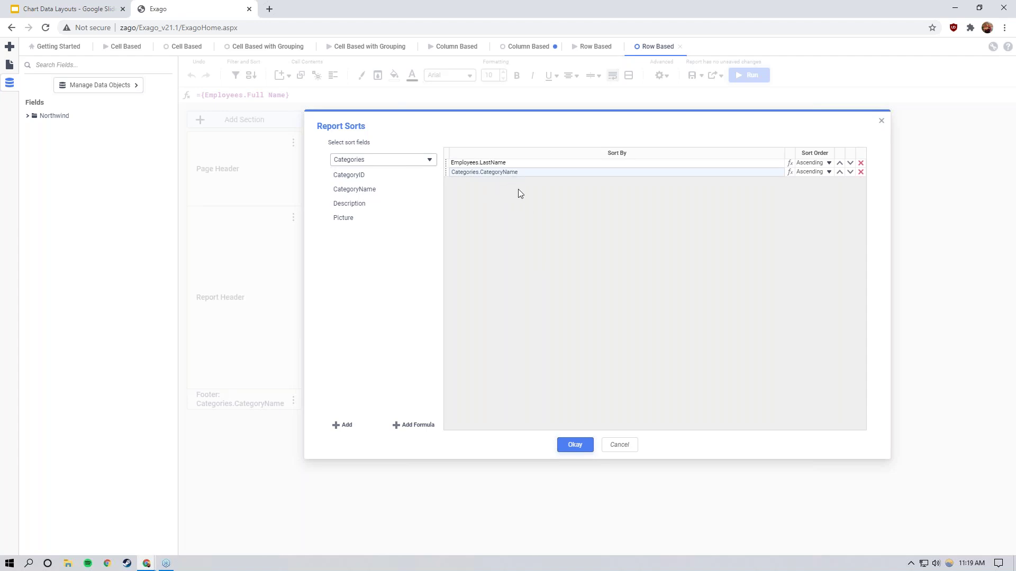
pyautogui.click(500, 164)
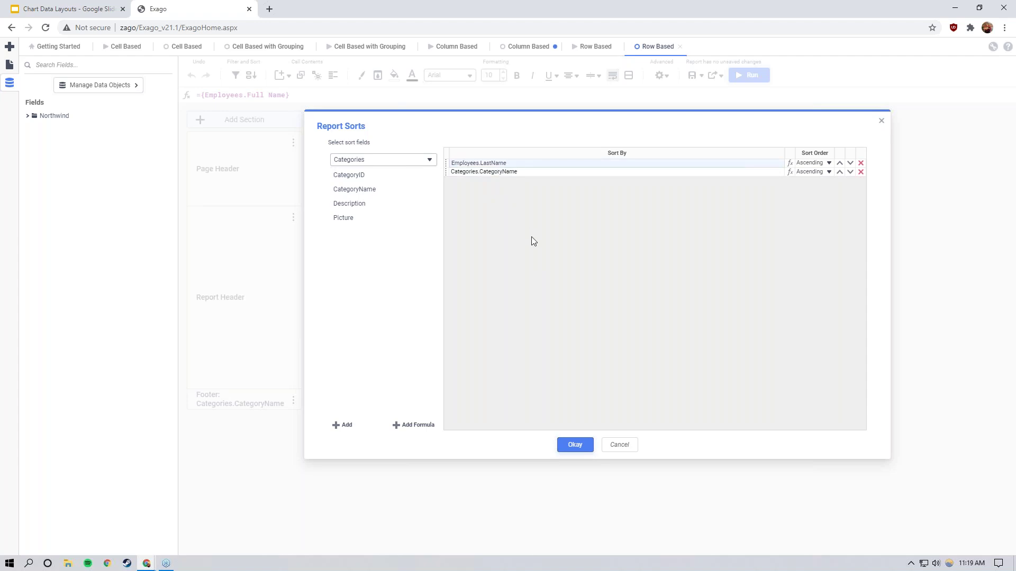
pyautogui.click(496, 173)
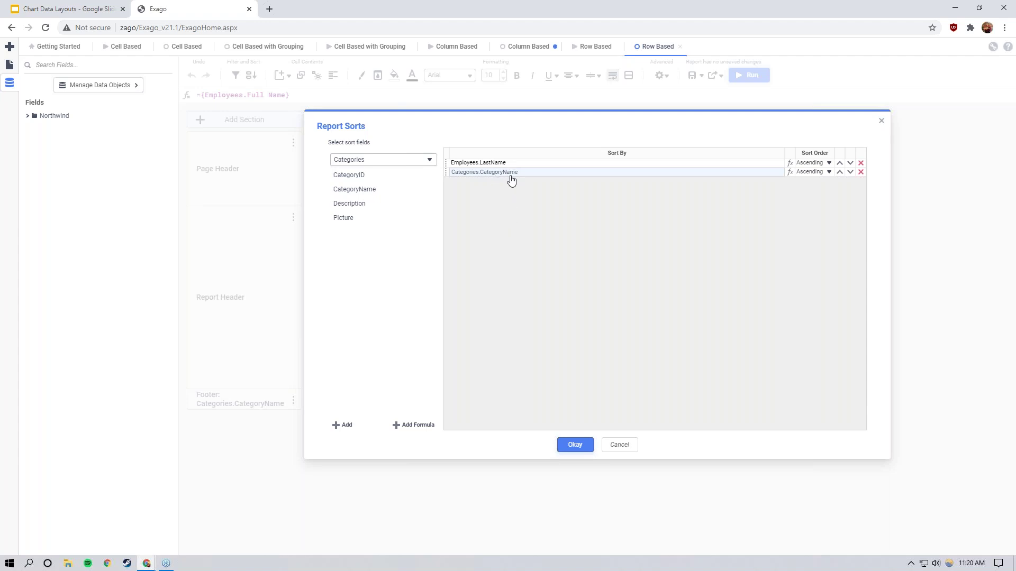
pyautogui.click(491, 164)
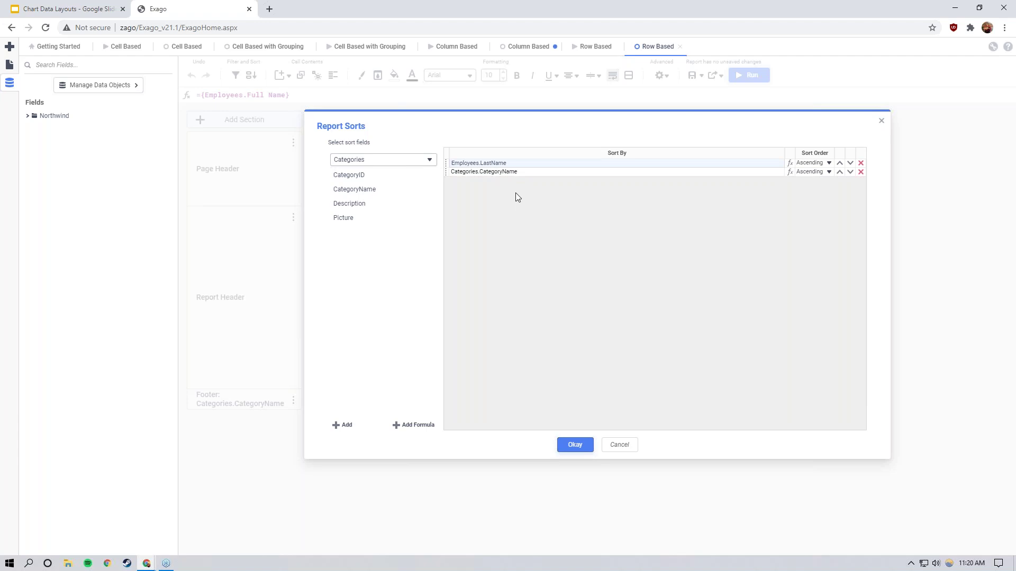
pyautogui.click(508, 174)
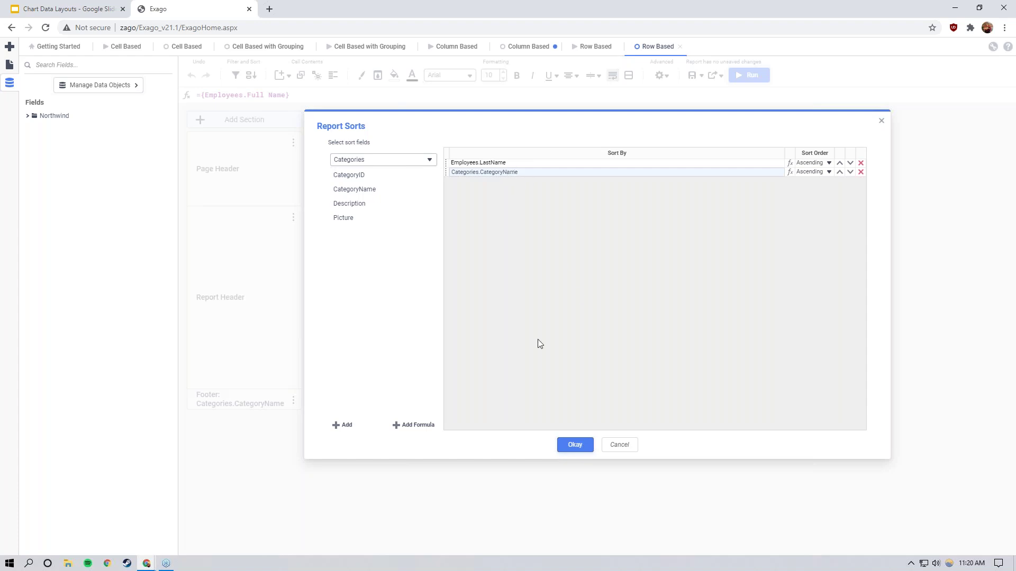
pyautogui.click(575, 444)
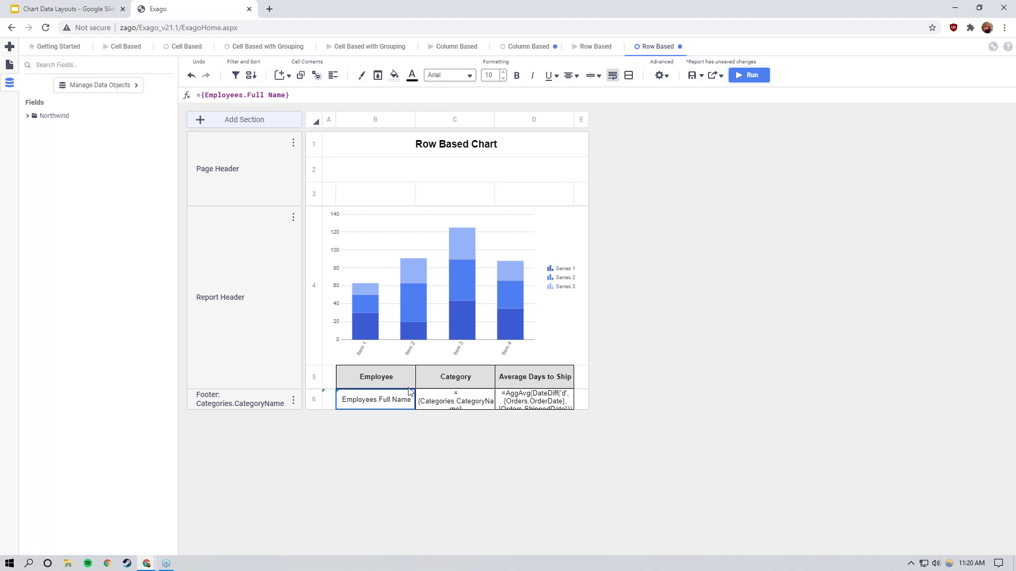
# - Revisit the Row Based report output, and check the designer chart's data settings and Data Layout choice in the Chart Wizard
pyautogui.click(595, 47)
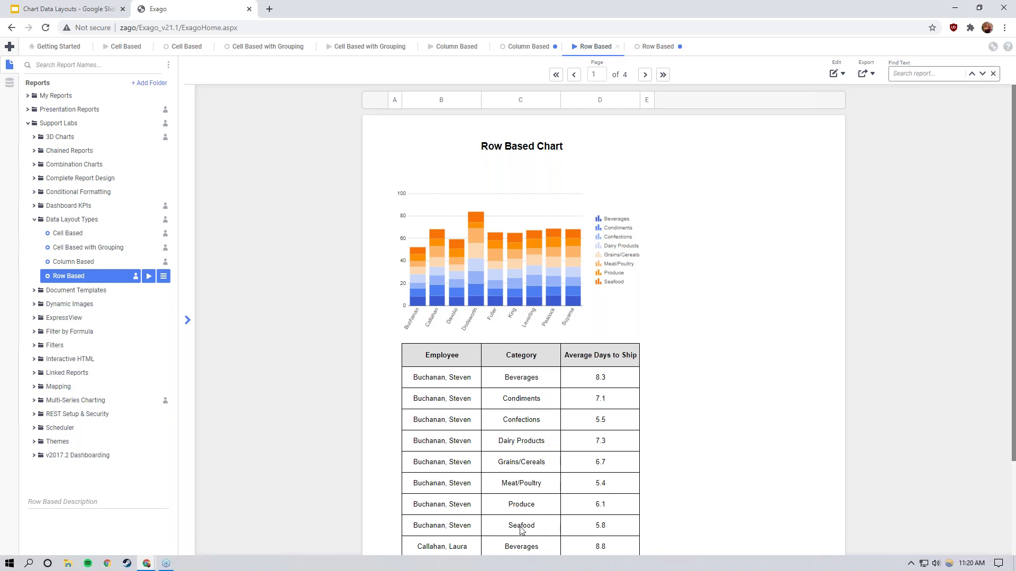
pyautogui.click(659, 48)
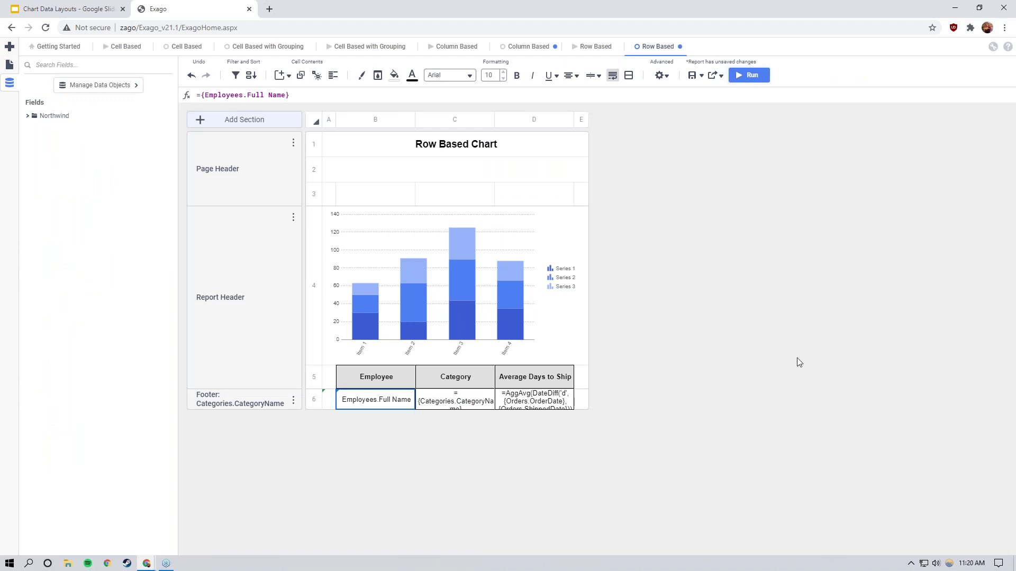
pyautogui.doubleClick(426, 254)
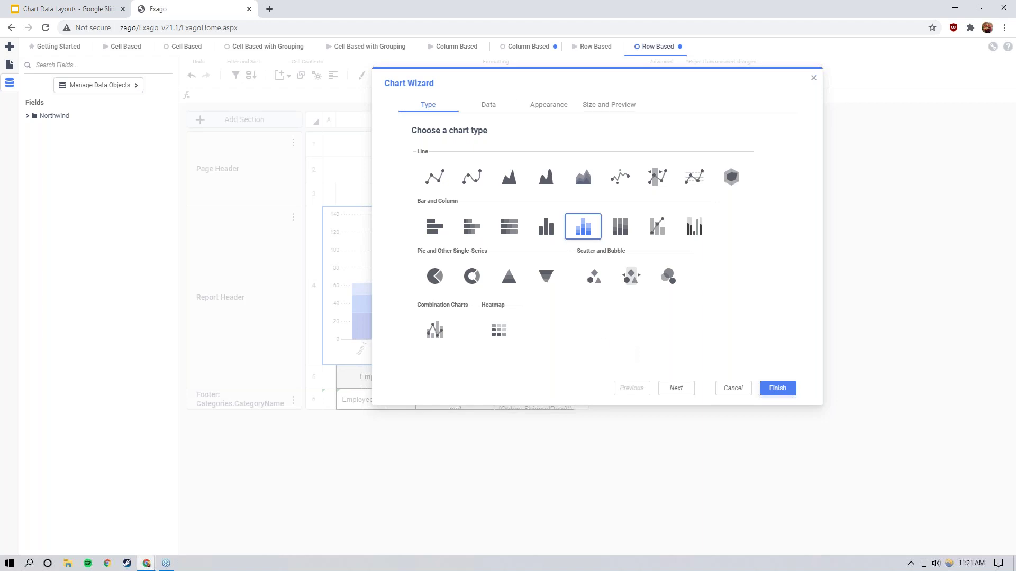
pyautogui.click(486, 106)
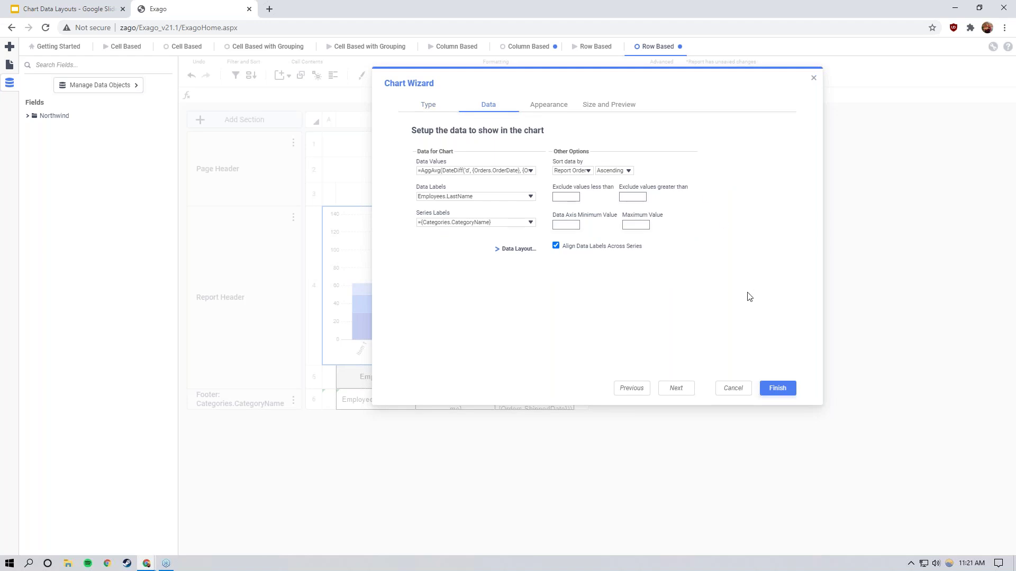
pyautogui.click(517, 252)
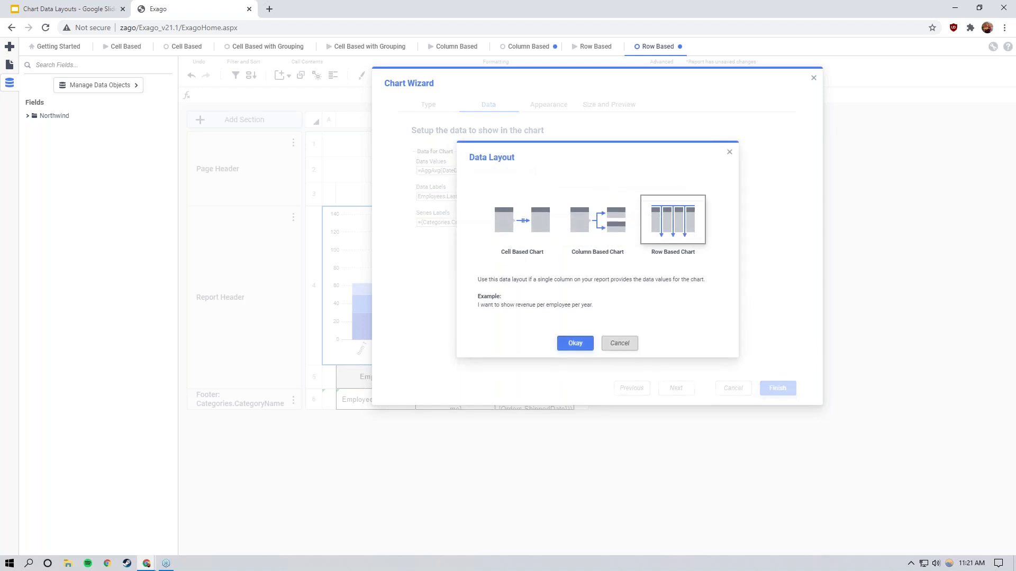
pyautogui.click(619, 344)
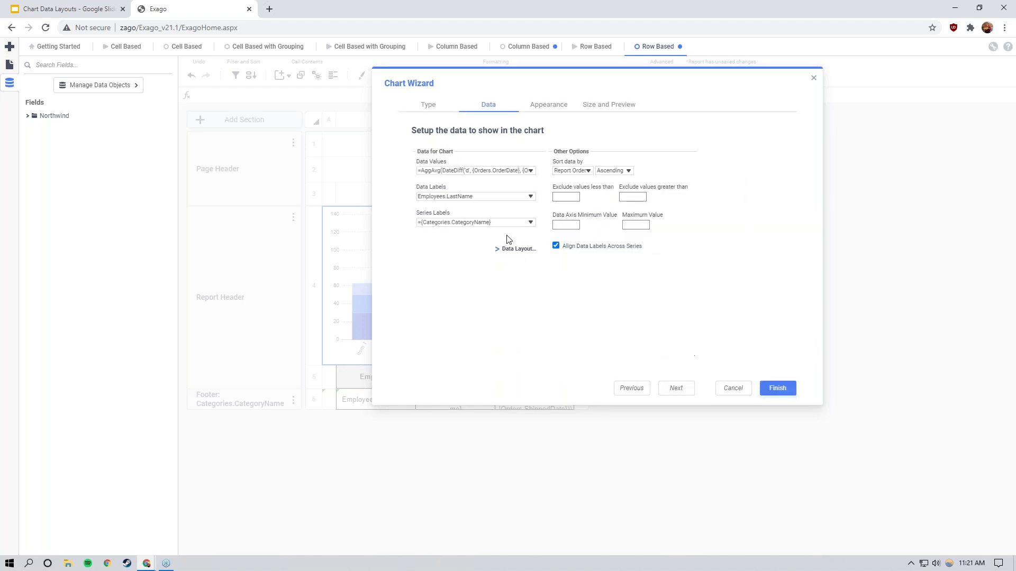
# - Examine the field choices available for the chart's Data Values, Data Labels and Series Labels, leaving each selection as it is
pyautogui.click(530, 171)
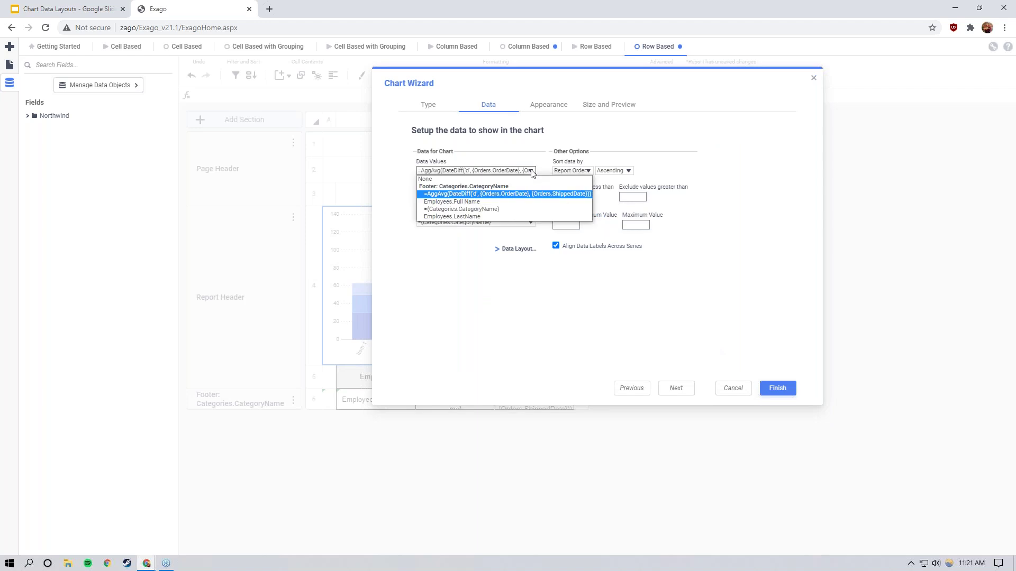
pyautogui.click(532, 173)
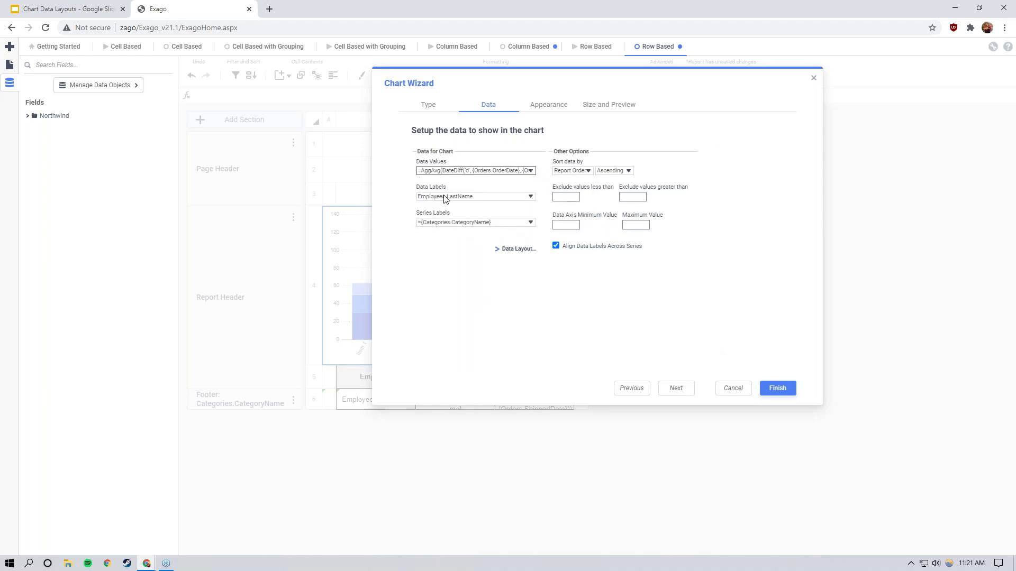
pyautogui.click(531, 171)
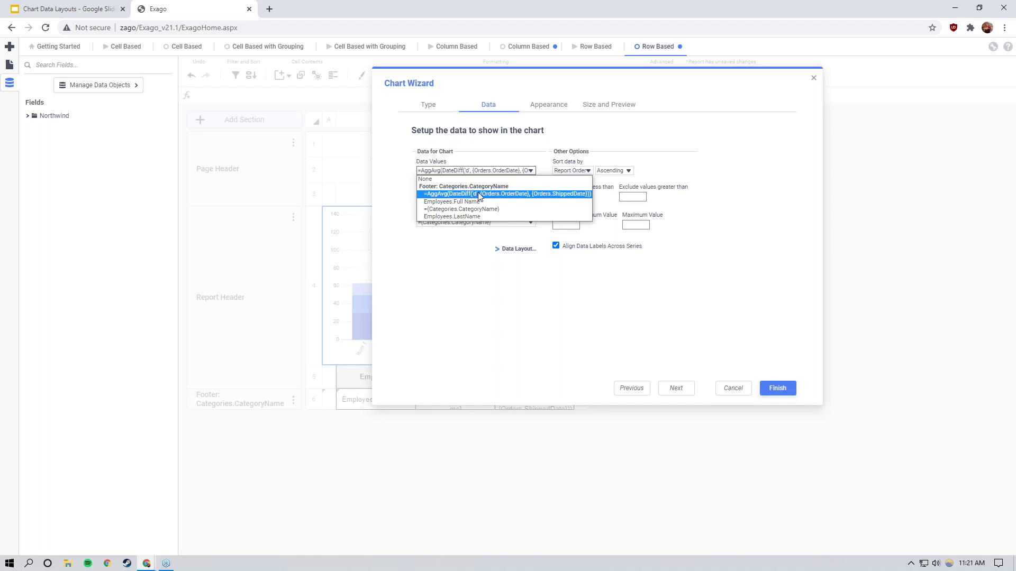
pyautogui.click(486, 158)
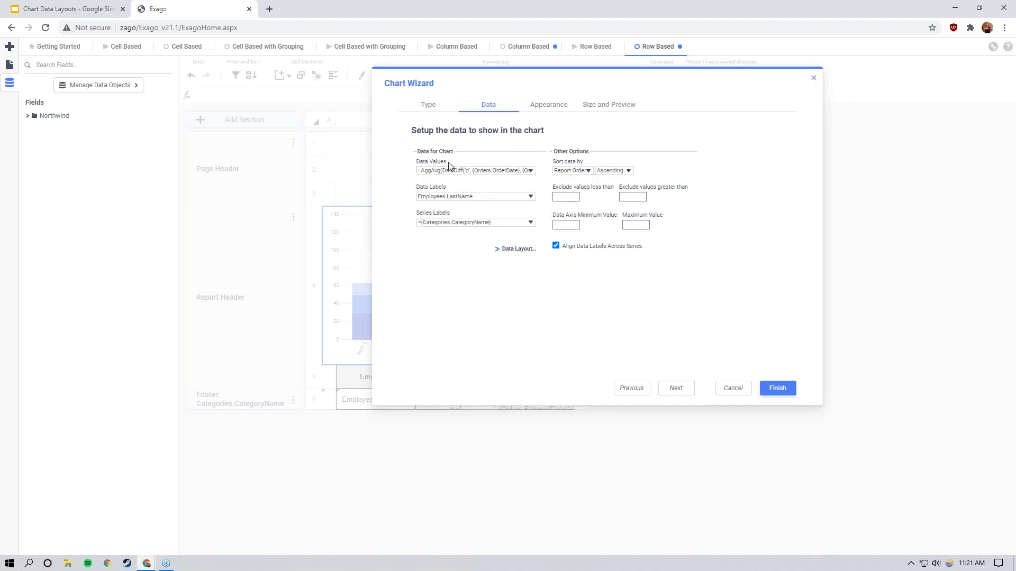
pyautogui.click(511, 198)
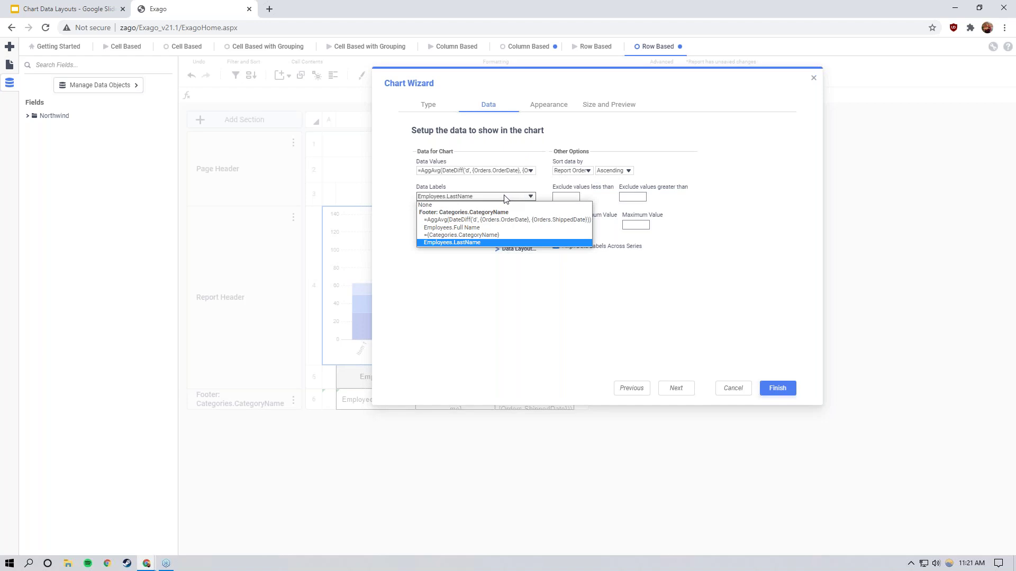
pyautogui.click(504, 197)
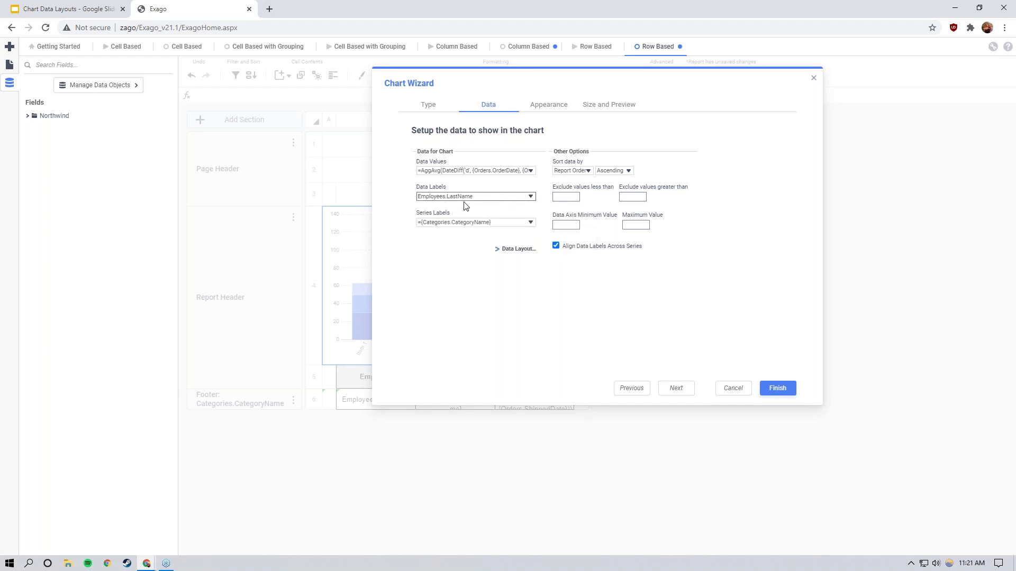
pyautogui.click(531, 223)
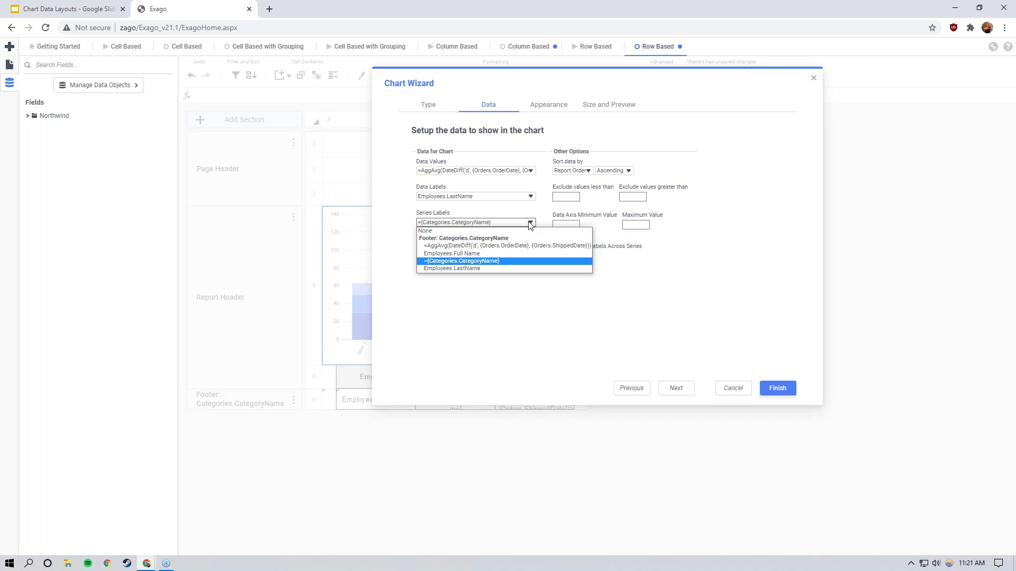
pyautogui.click(530, 223)
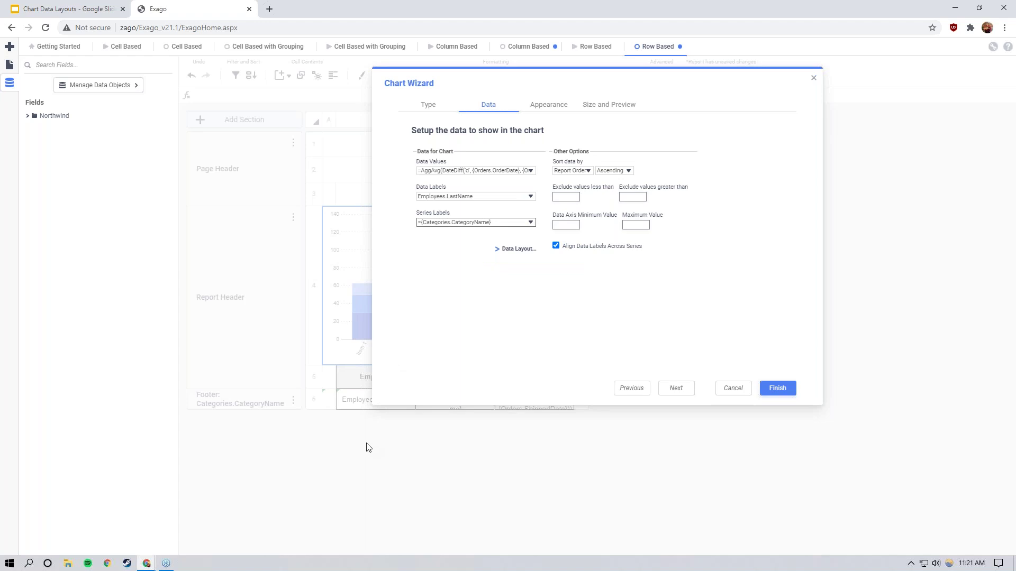
pyautogui.click(530, 199)
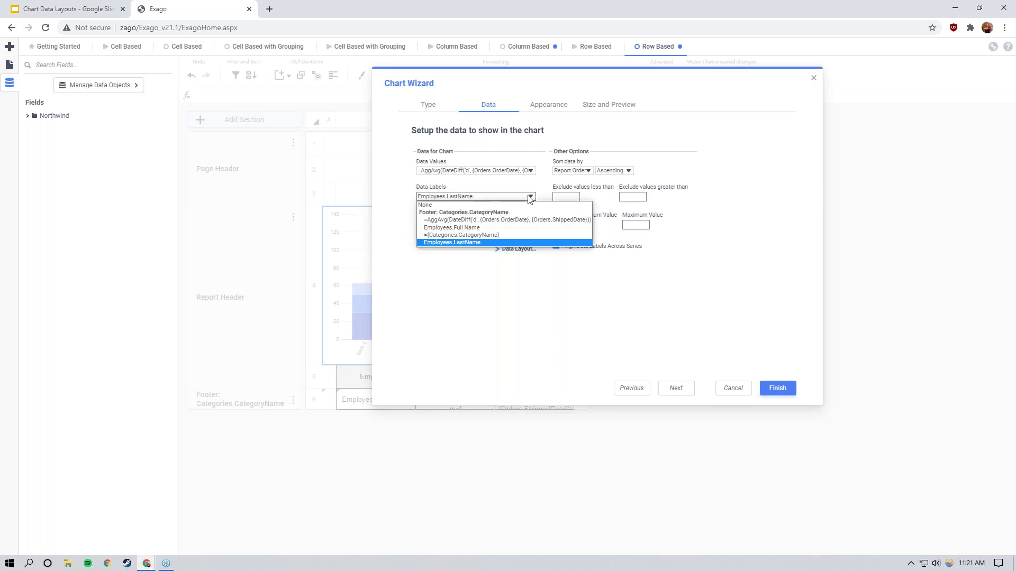
pyautogui.click(529, 198)
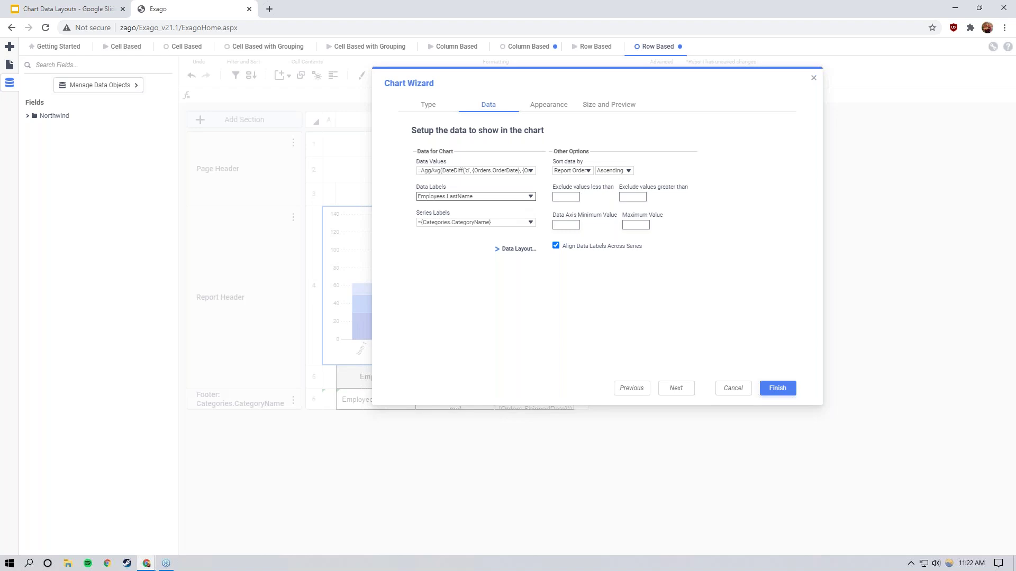
# - Compare the Row Based report output with the chart's data settings, close the Chart Wizard without finishing, and return to the output
pyautogui.click(589, 52)
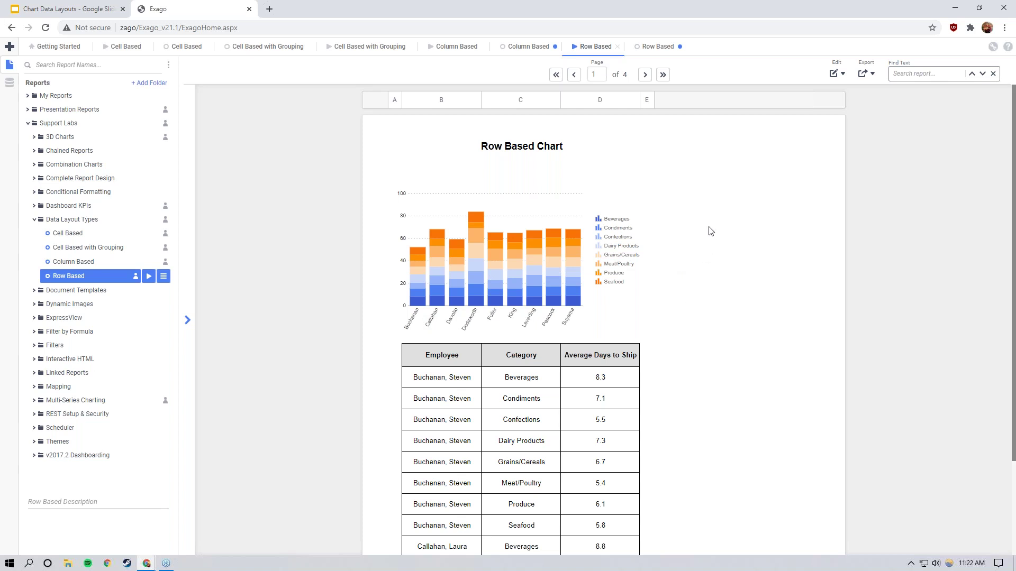
pyautogui.click(660, 47)
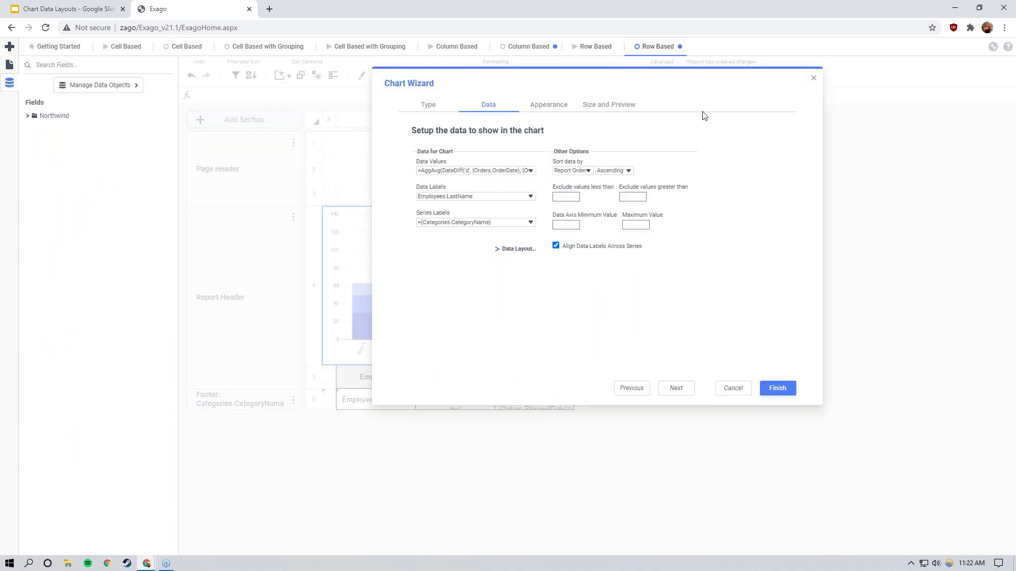
pyautogui.click(814, 78)
pyautogui.click(598, 47)
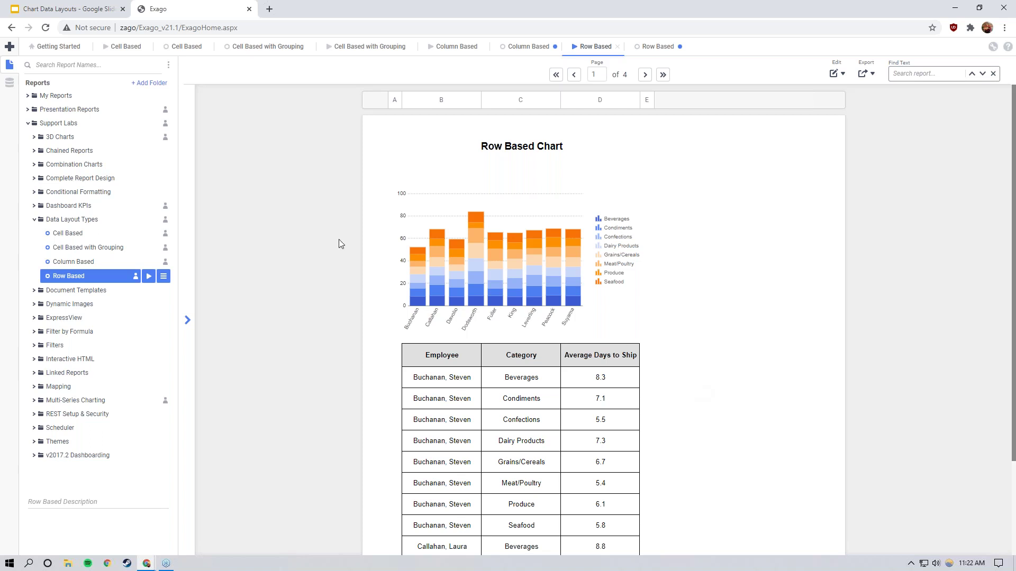
# - Switch to the Chart Data Layouts presentation in Google Slides, present it from the Row Based slide and advance to the Next Labs slide
pyautogui.click(74, 8)
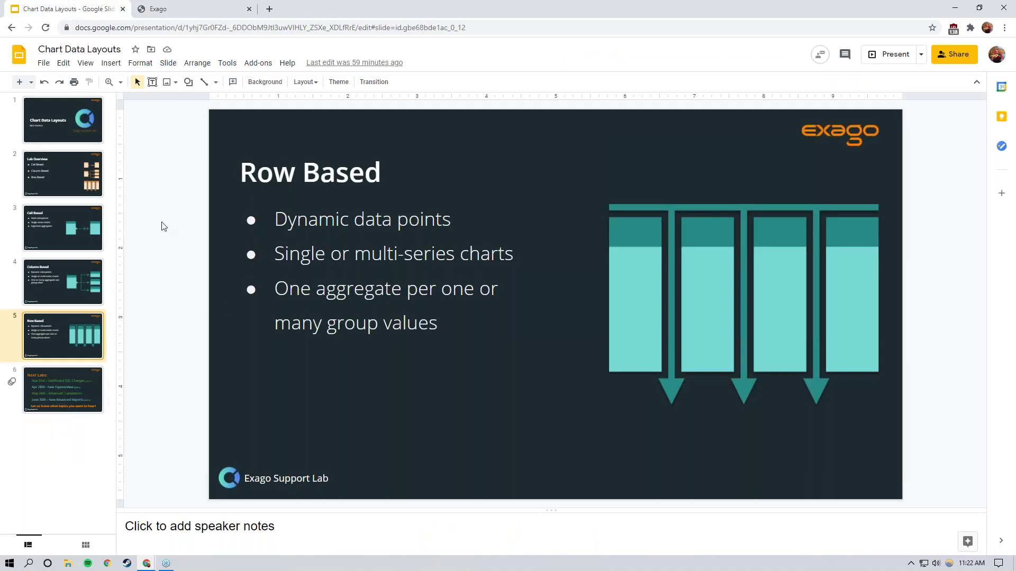
pyautogui.click(110, 63)
pyautogui.moveTo(85, 63)
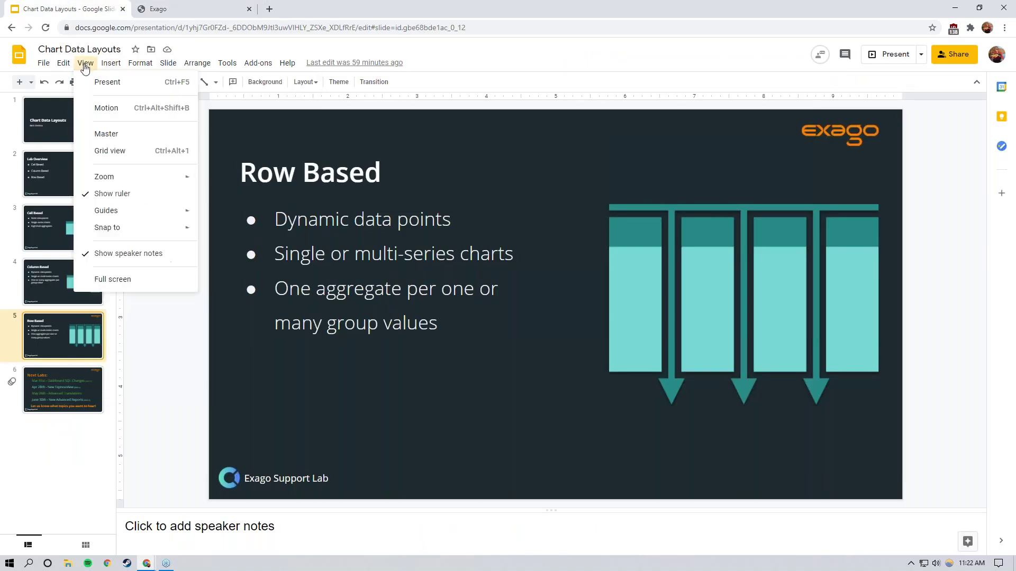
pyautogui.click(106, 107)
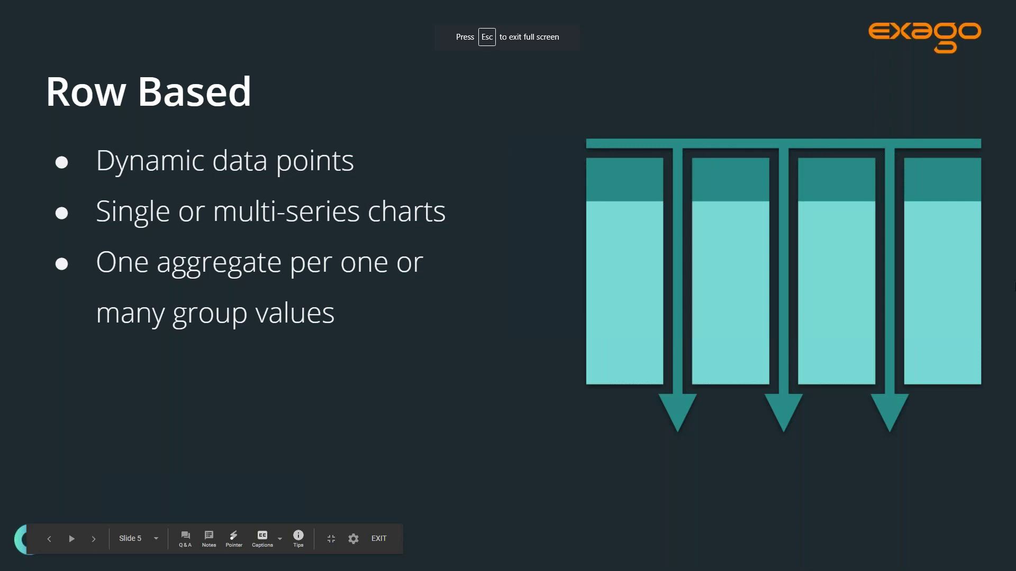
pyautogui.press('Right')
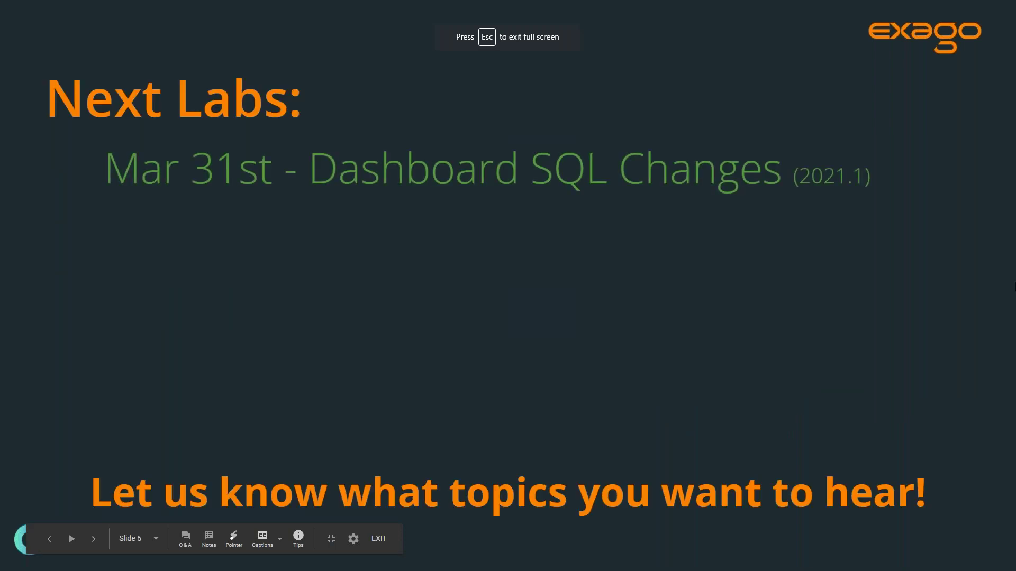